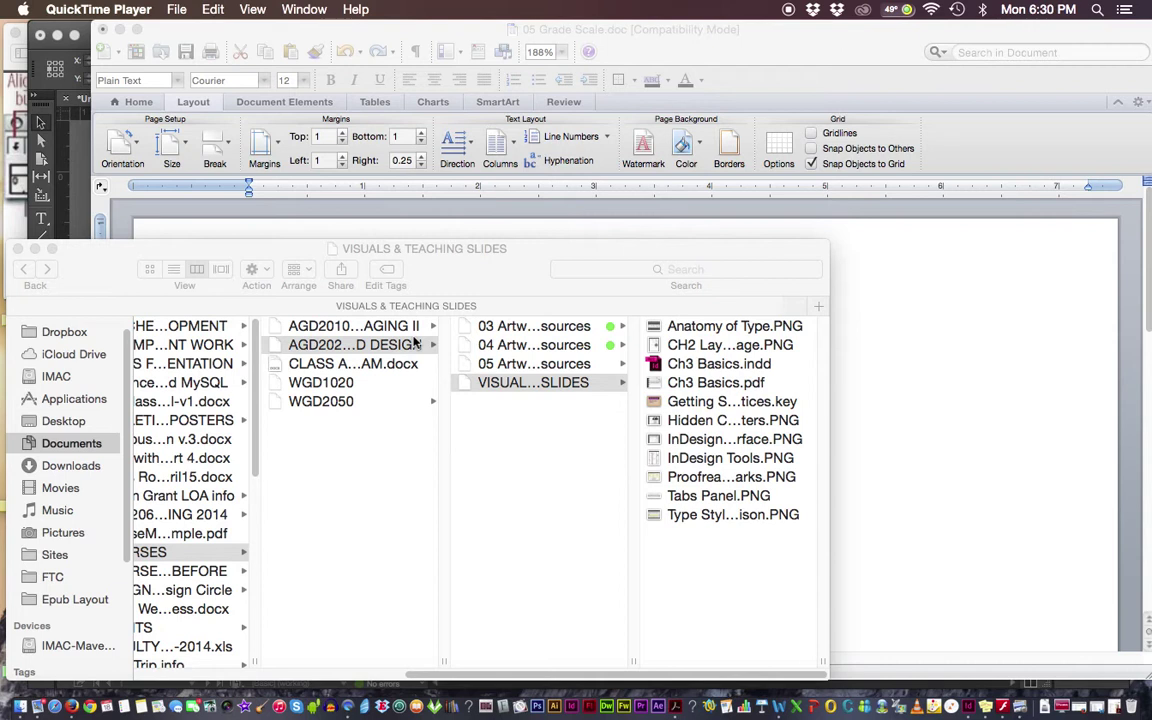
# Open 05 Grade Scale.doc in Word from the 05 Artwork and Resources folder in Finder.
pyautogui.click(530, 333)
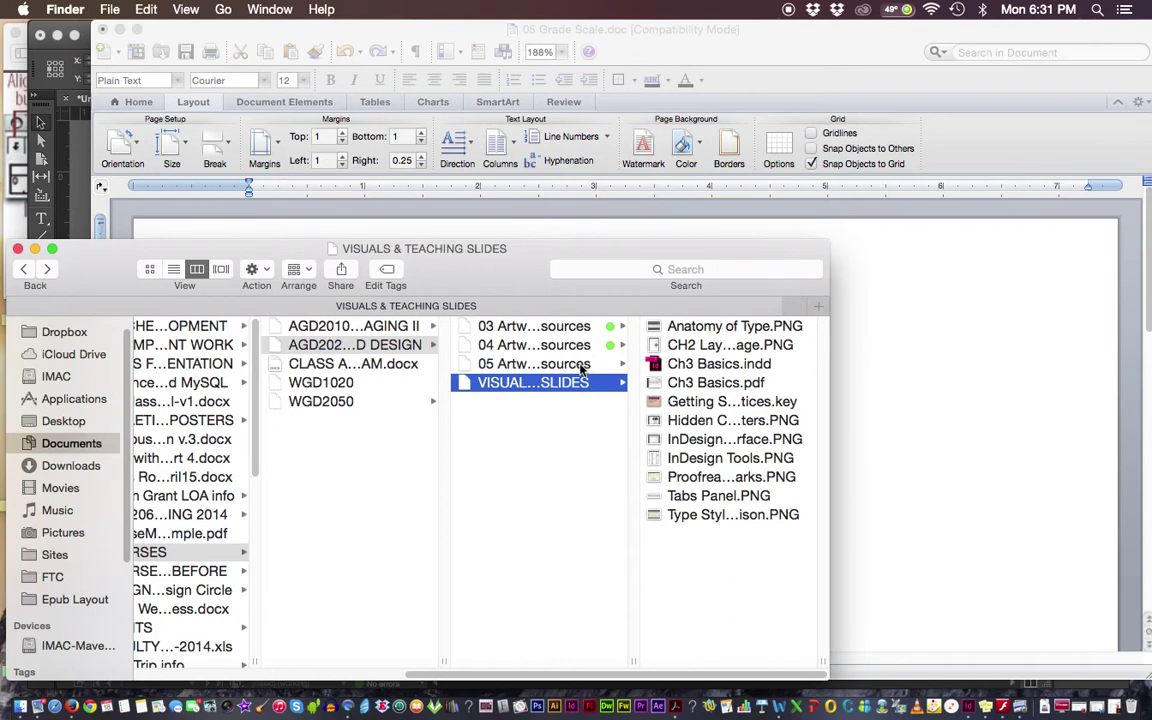
pyautogui.click(581, 366)
pyautogui.click(708, 330)
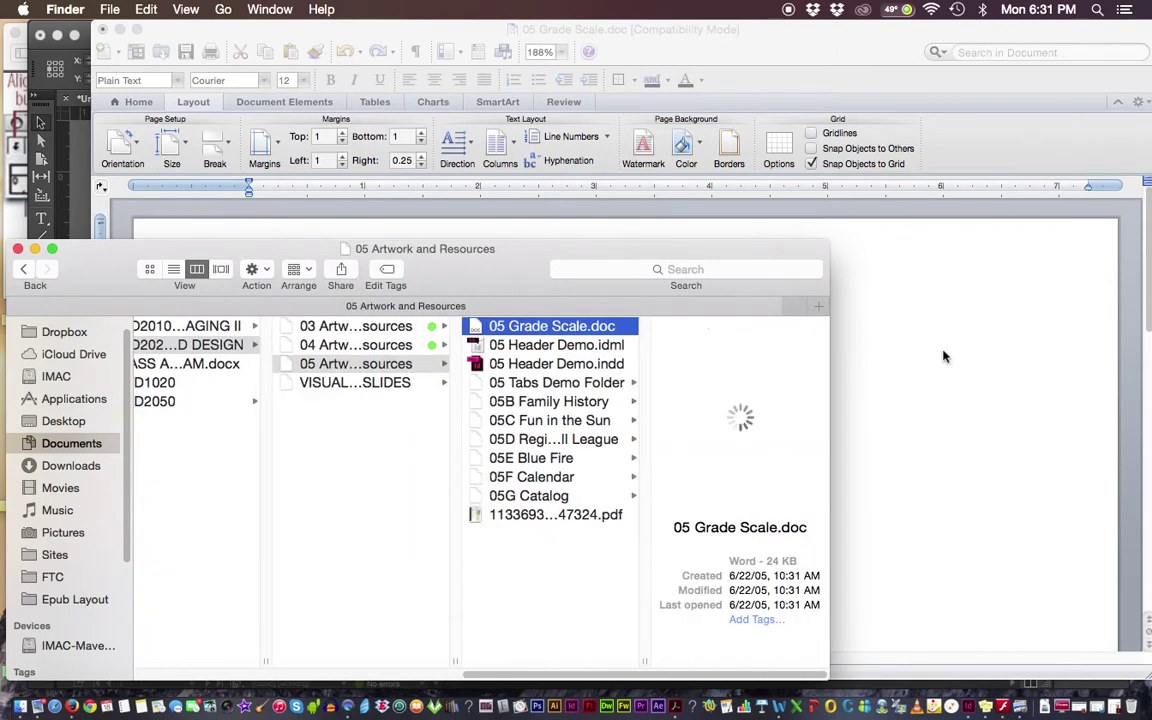
pyautogui.click(931, 356)
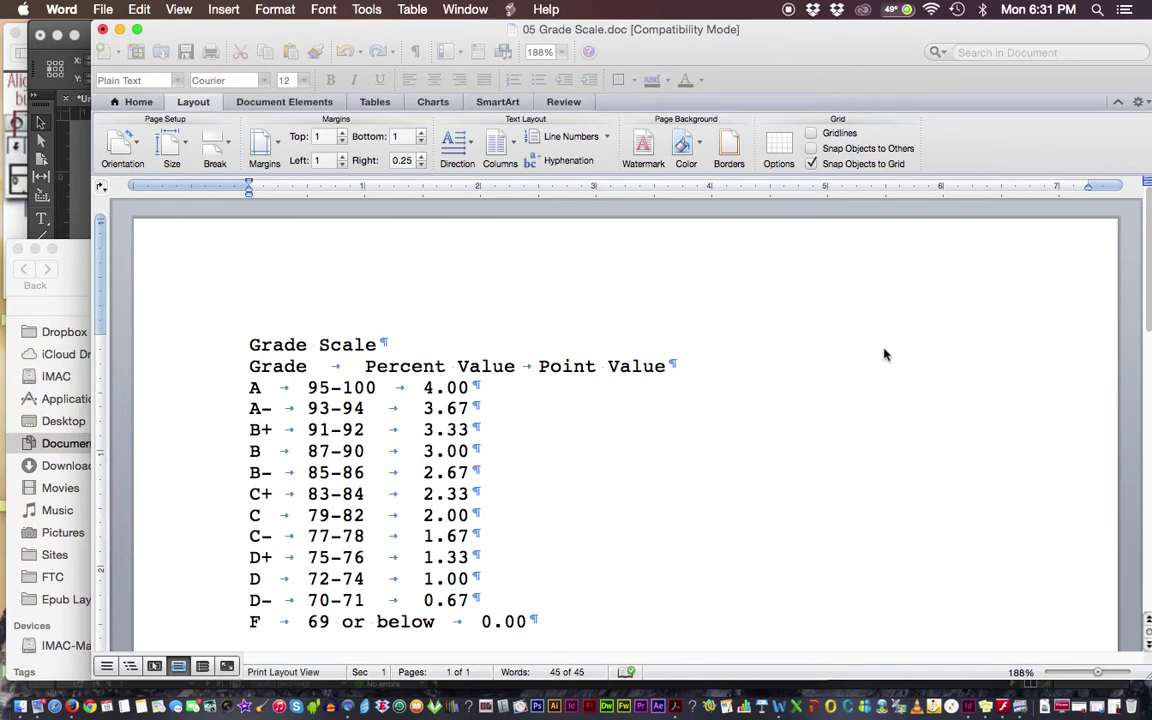
# Copy the grade table from its title through the F row in Word, then return to InDesign.
pyautogui.press('super+a')
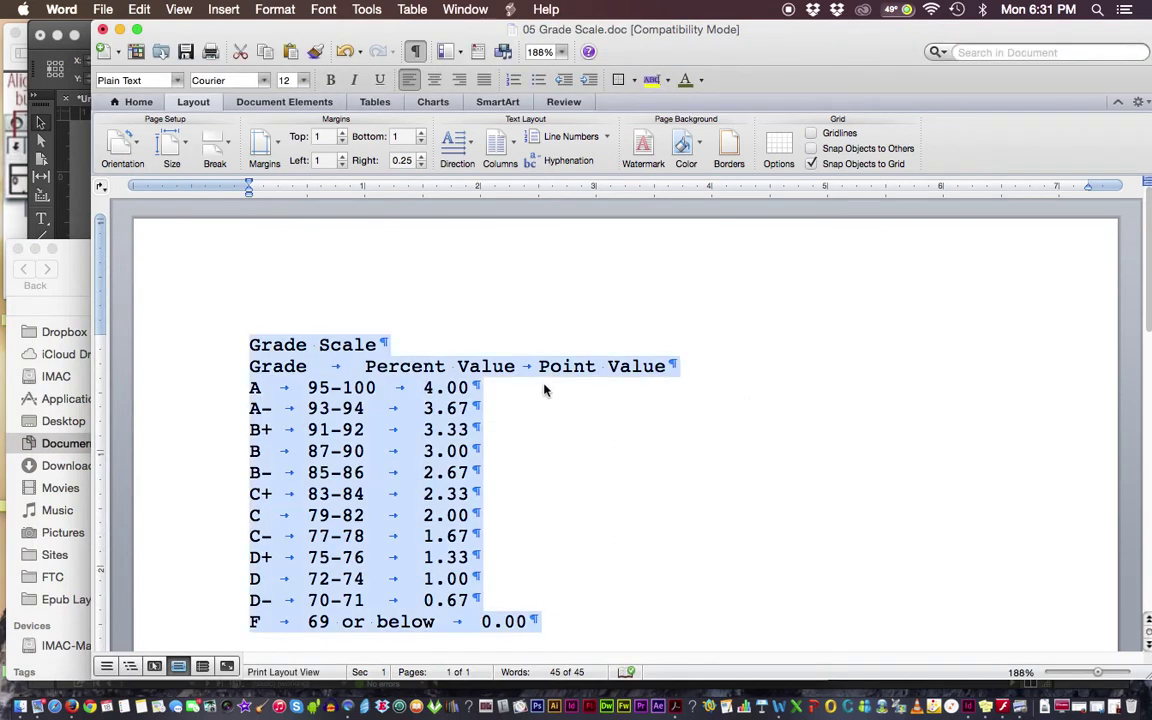
pyautogui.click(364, 367)
pyautogui.moveTo(364, 367); pyautogui.dragTo(307, 388)
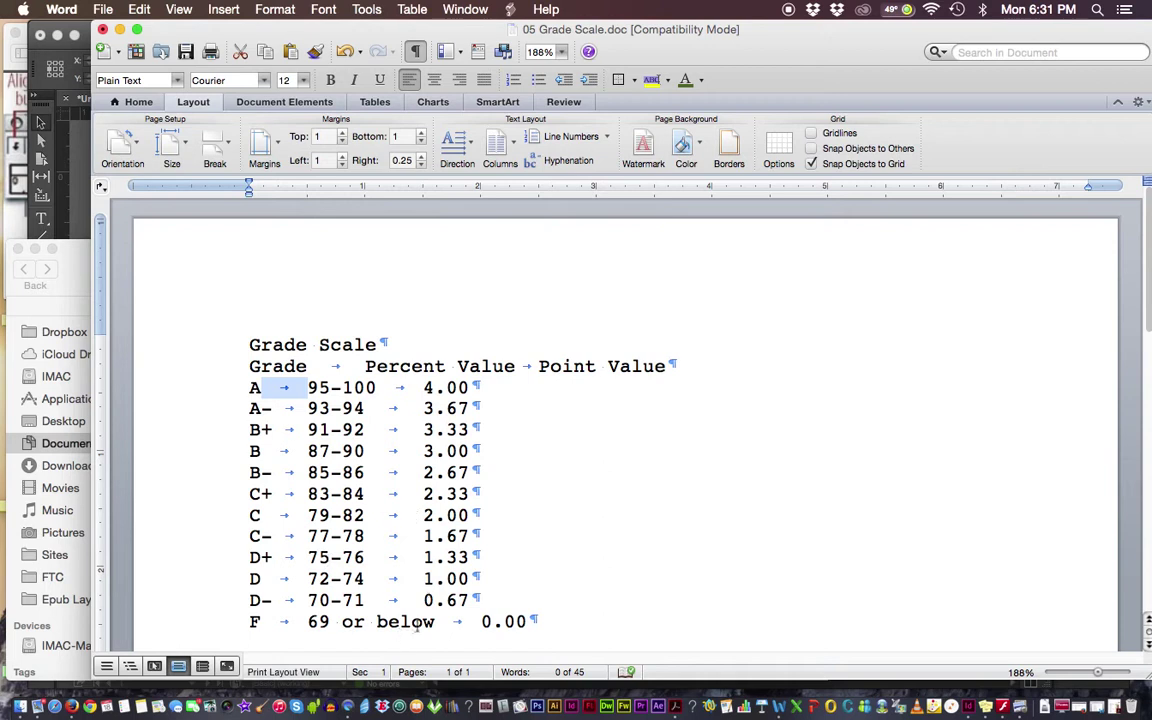
pyautogui.moveTo(240, 622); pyautogui.dragTo(548, 622)
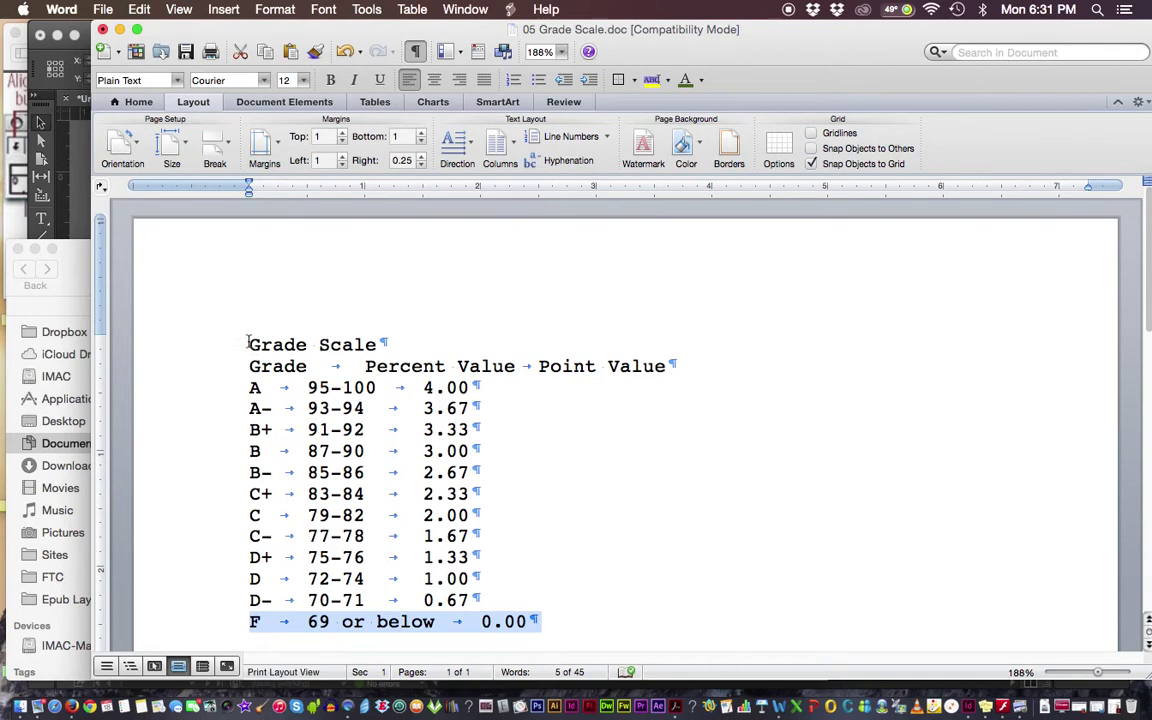
pyautogui.moveTo(247, 342); pyautogui.dragTo(690, 623)
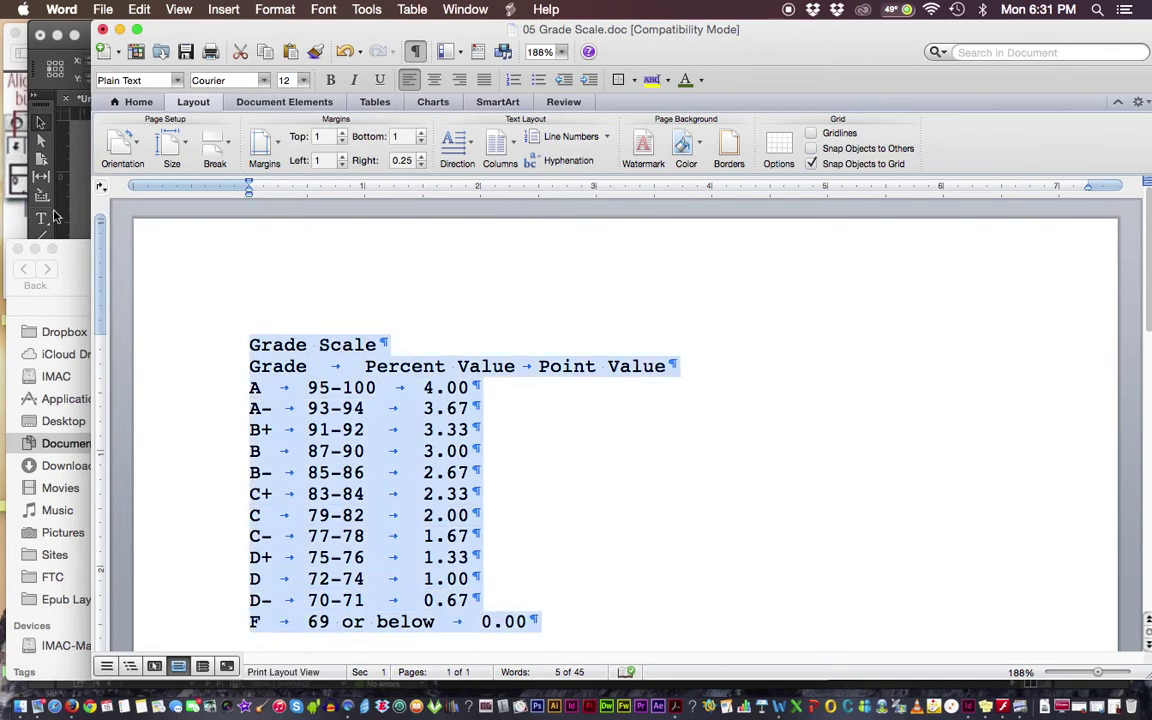
pyautogui.rightClick(345, 388)
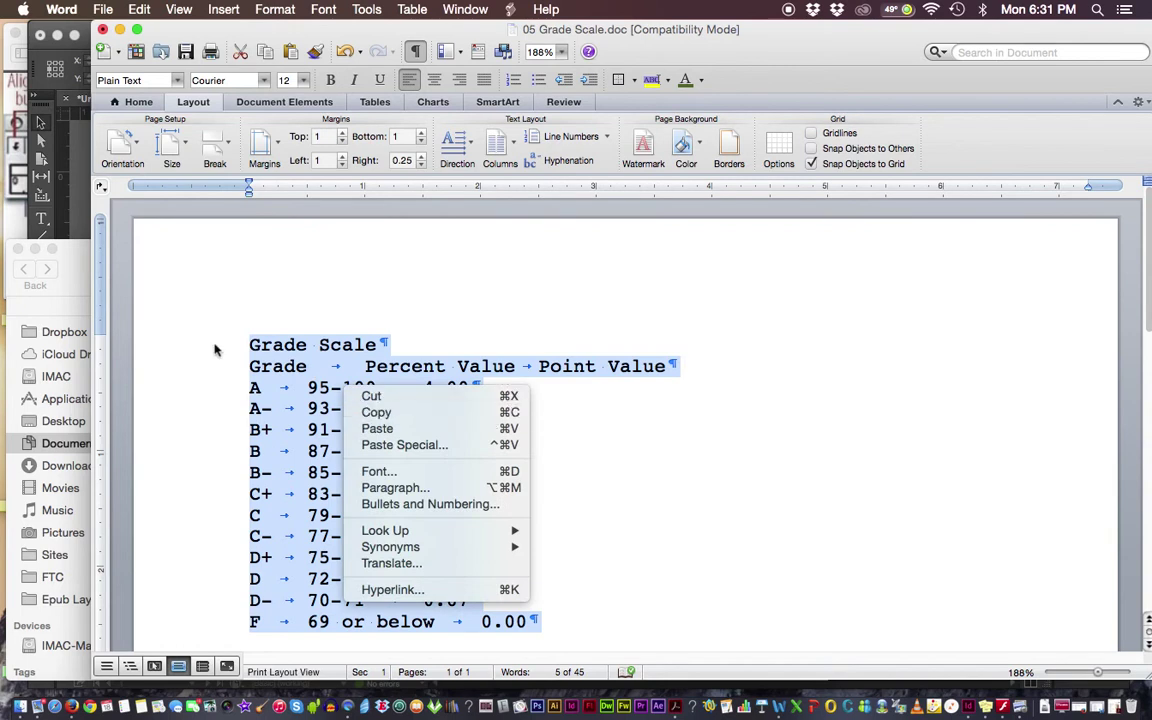
pyautogui.click(193, 312)
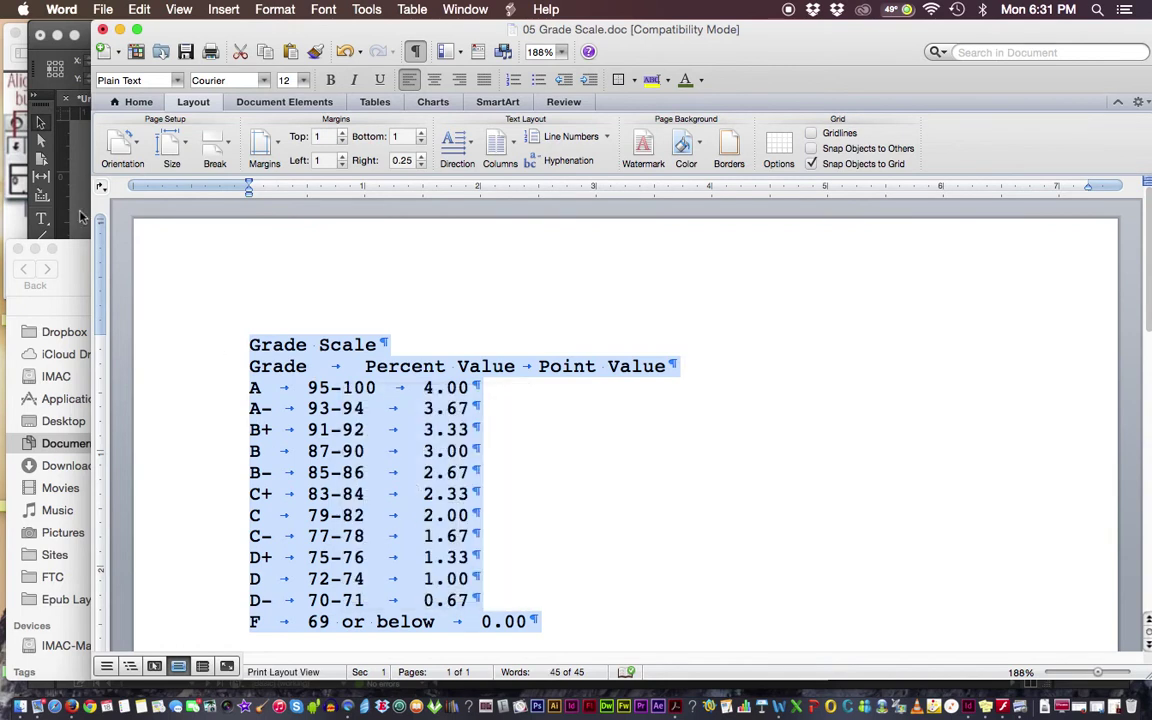
pyautogui.click(81, 217)
# Paste the copied grade table into the empty InDesign text frame with the Type tool.
pyautogui.click(313, 286)
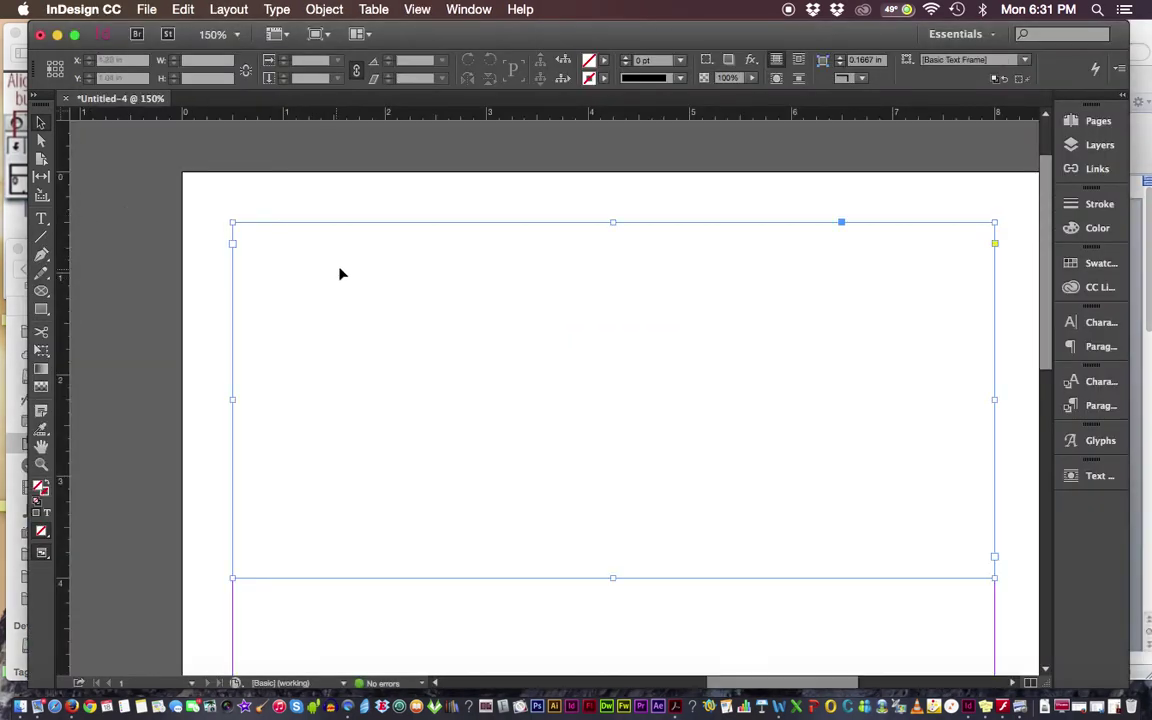
pyautogui.click(41, 220)
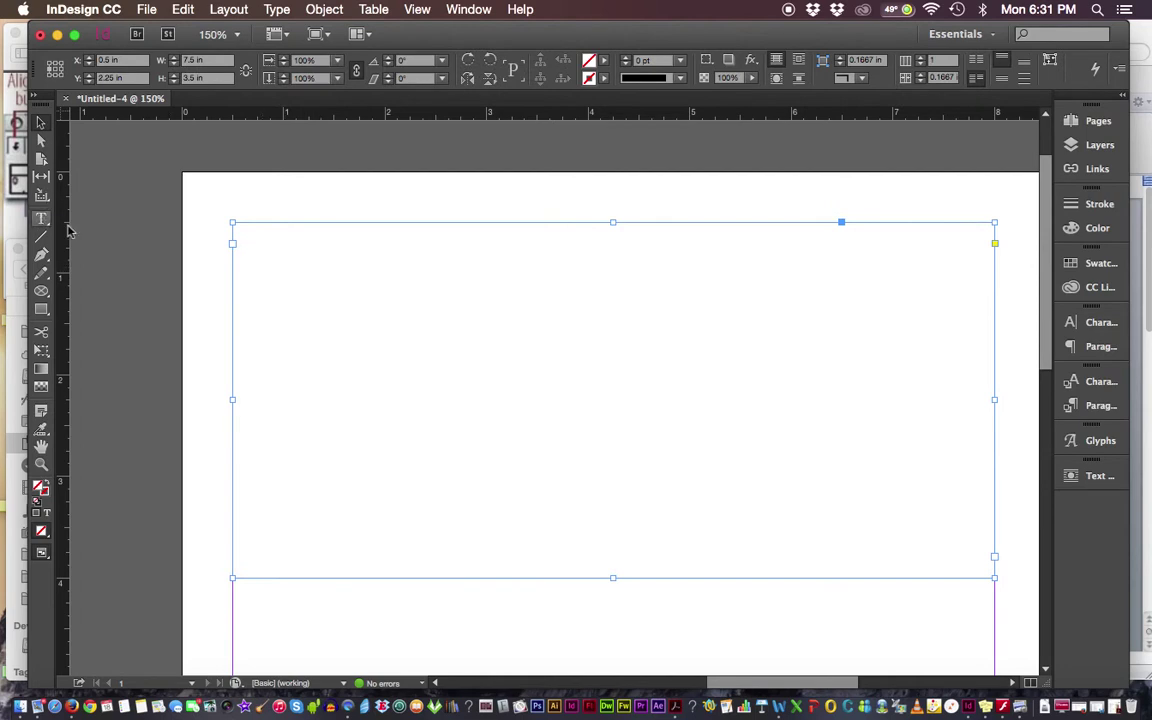
pyautogui.click(270, 235)
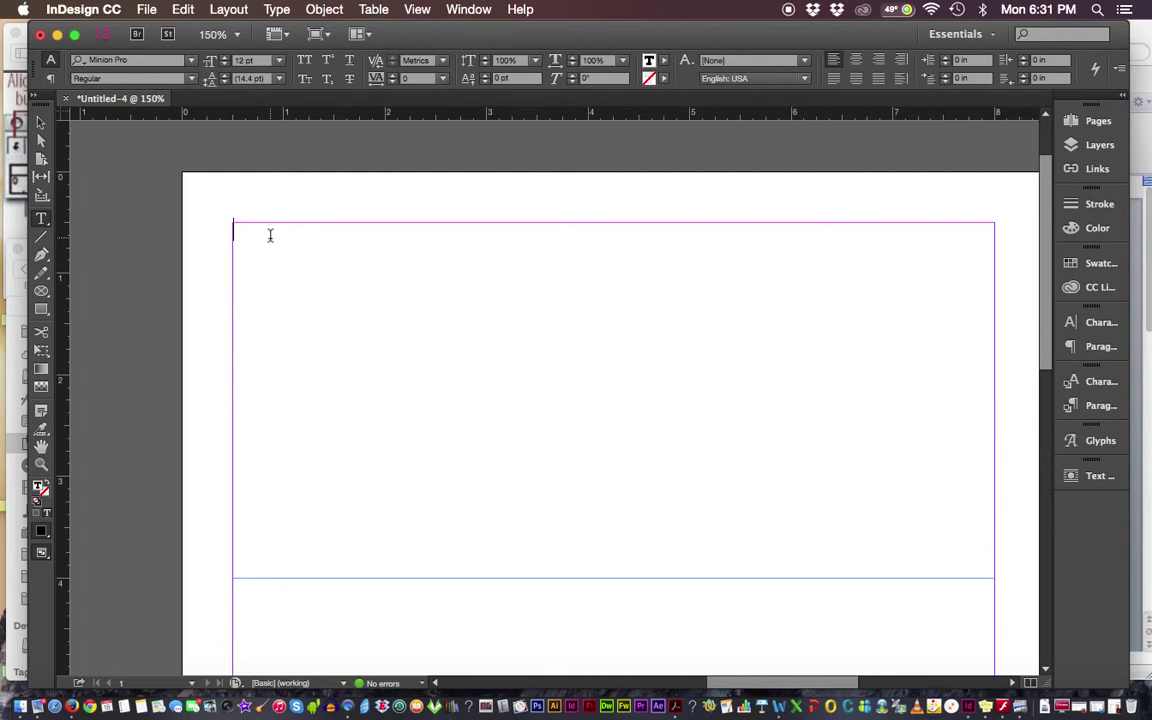
pyautogui.rightClick(270, 236)
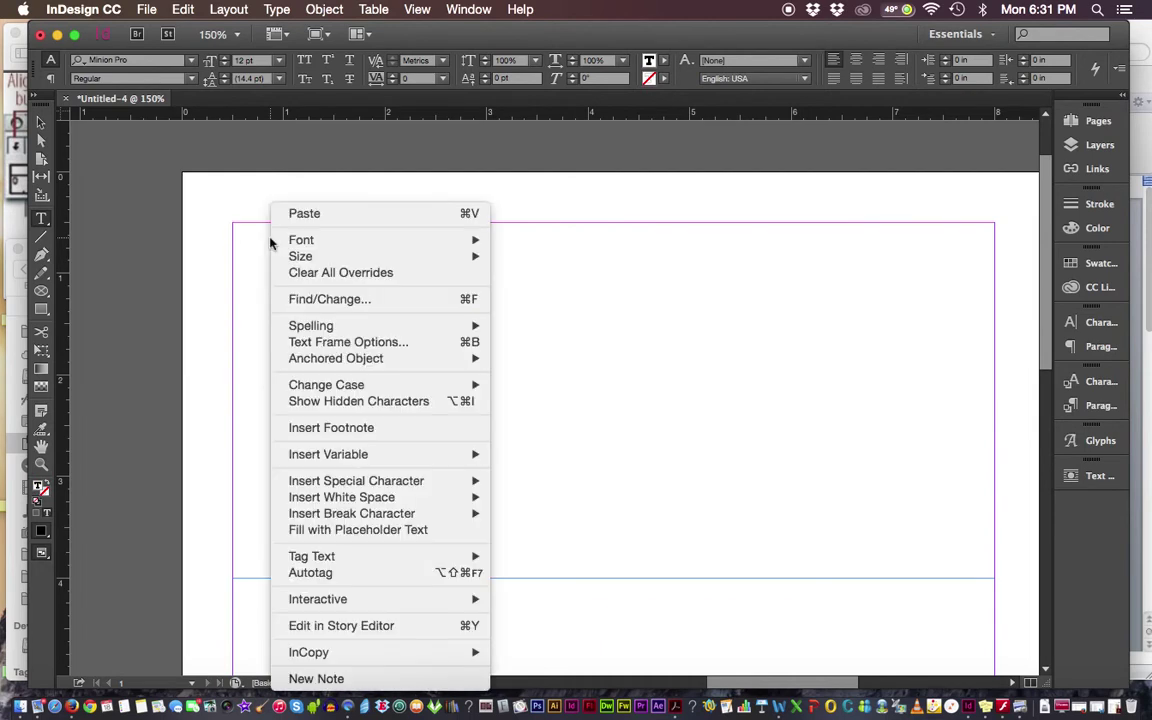
pyautogui.click(296, 213)
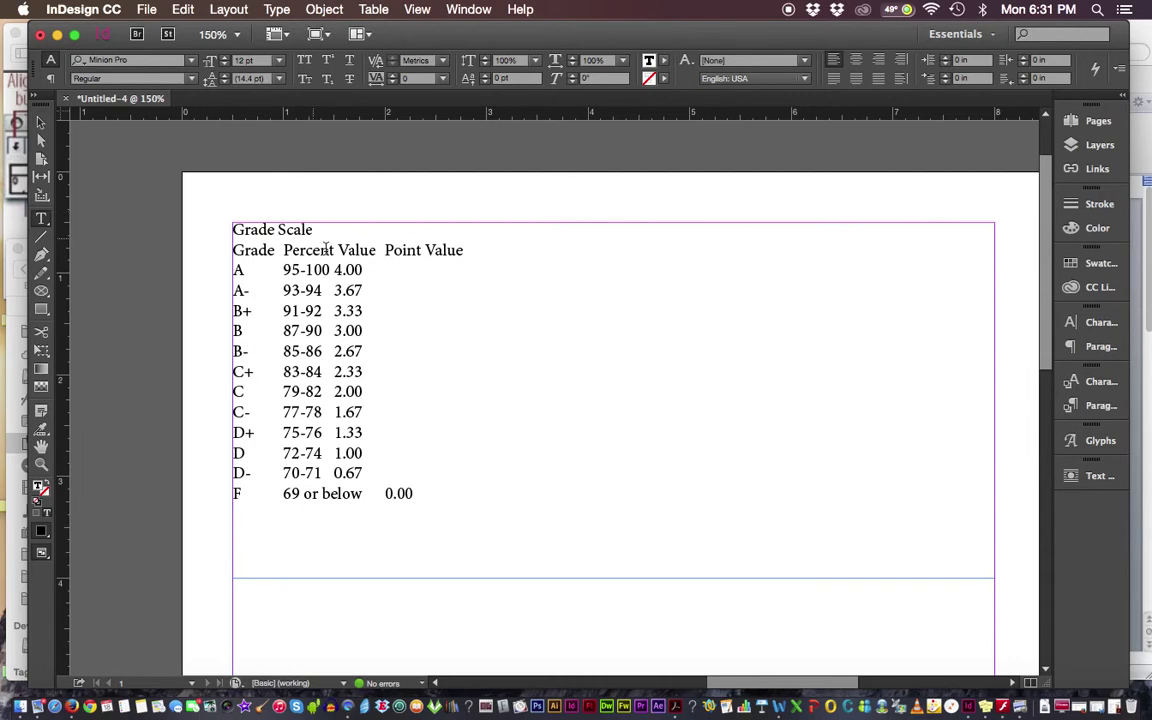
# Turn on Show Hidden Characters and zoom in on the pasted text.
pyautogui.click(277, 9)
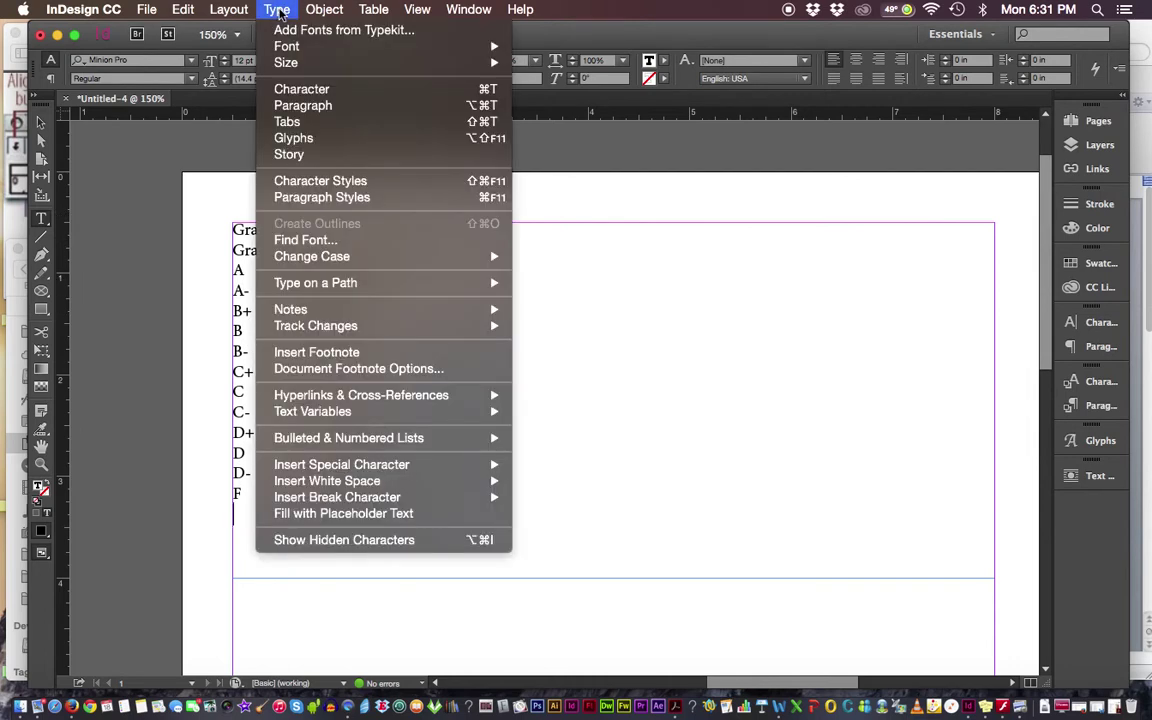
pyautogui.click(338, 540)
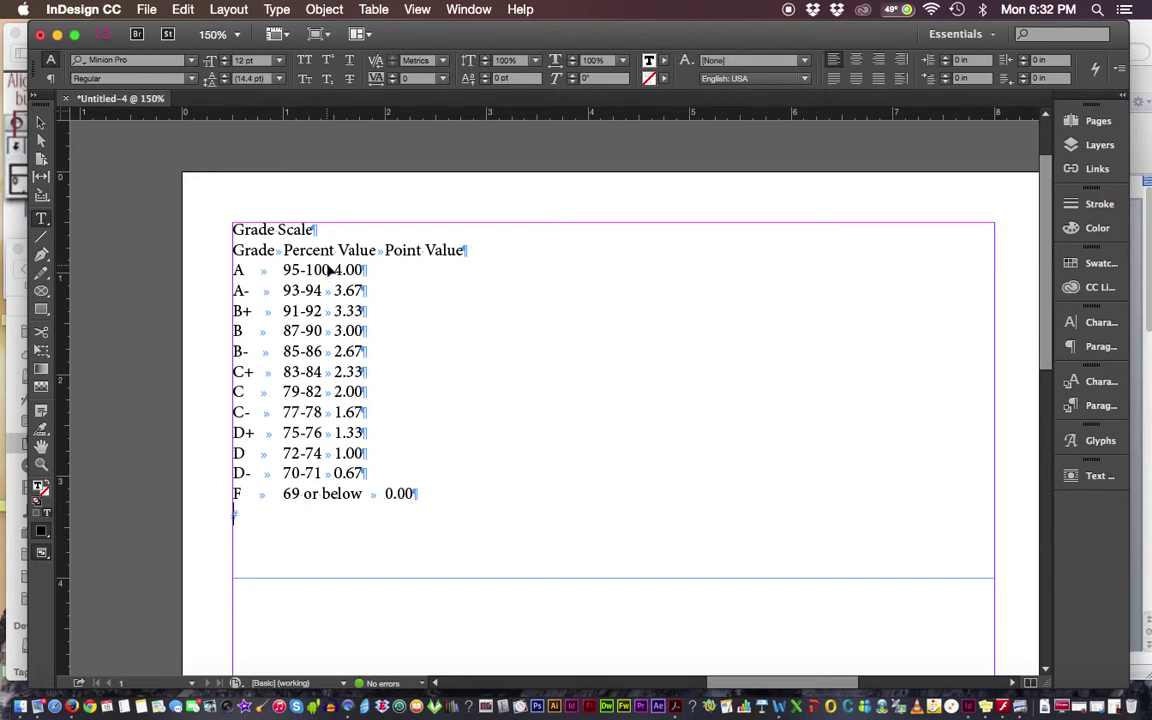
pyautogui.press('super+equal')
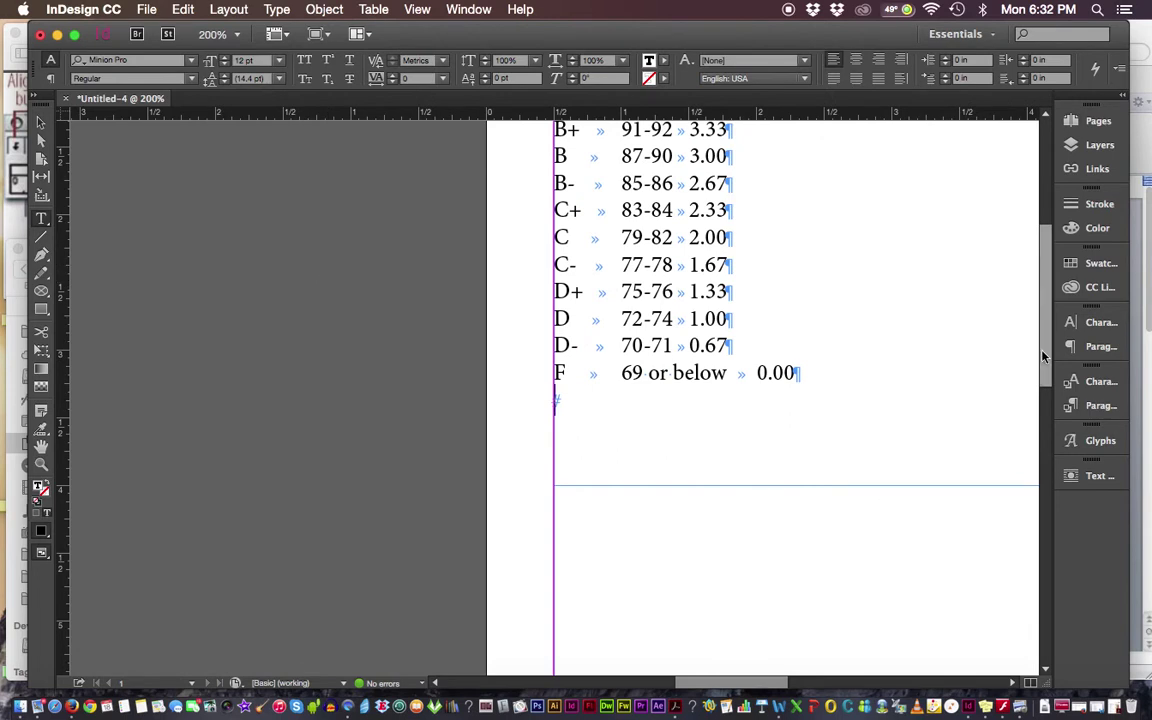
# Select the lines from the Grade heading down through the F row.
pyautogui.scroll(5, 1043, 355)
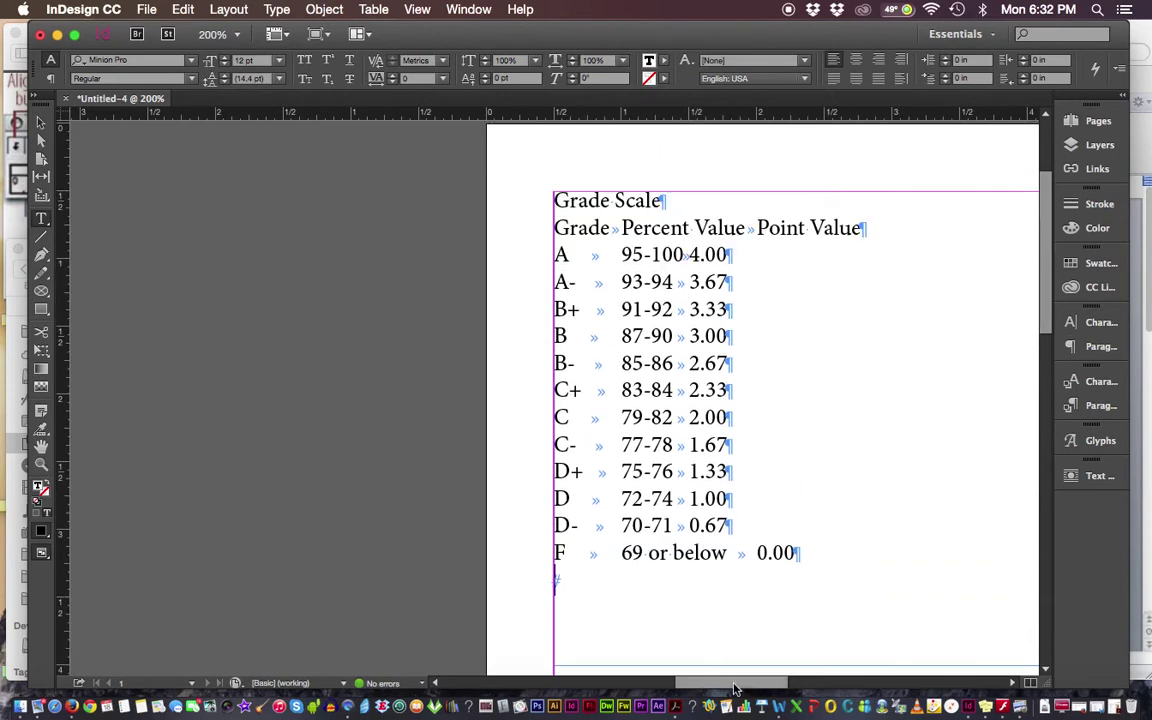
pyautogui.hscroll(5, 735, 688)
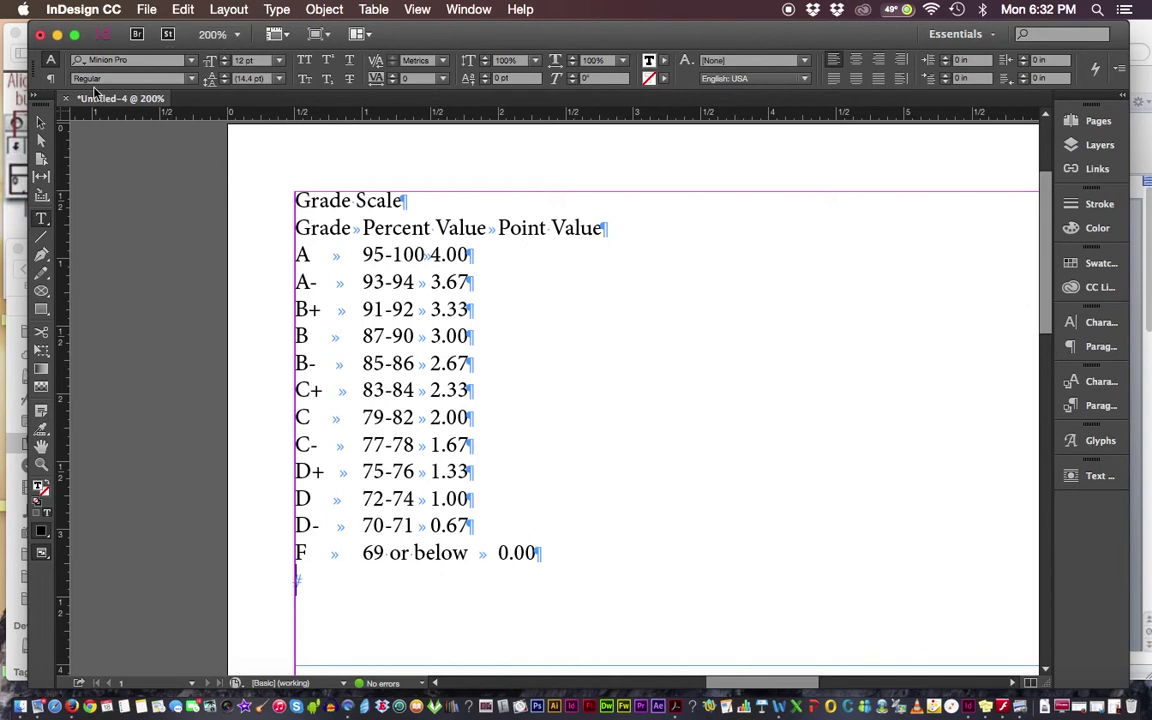
pyautogui.click(282, 11)
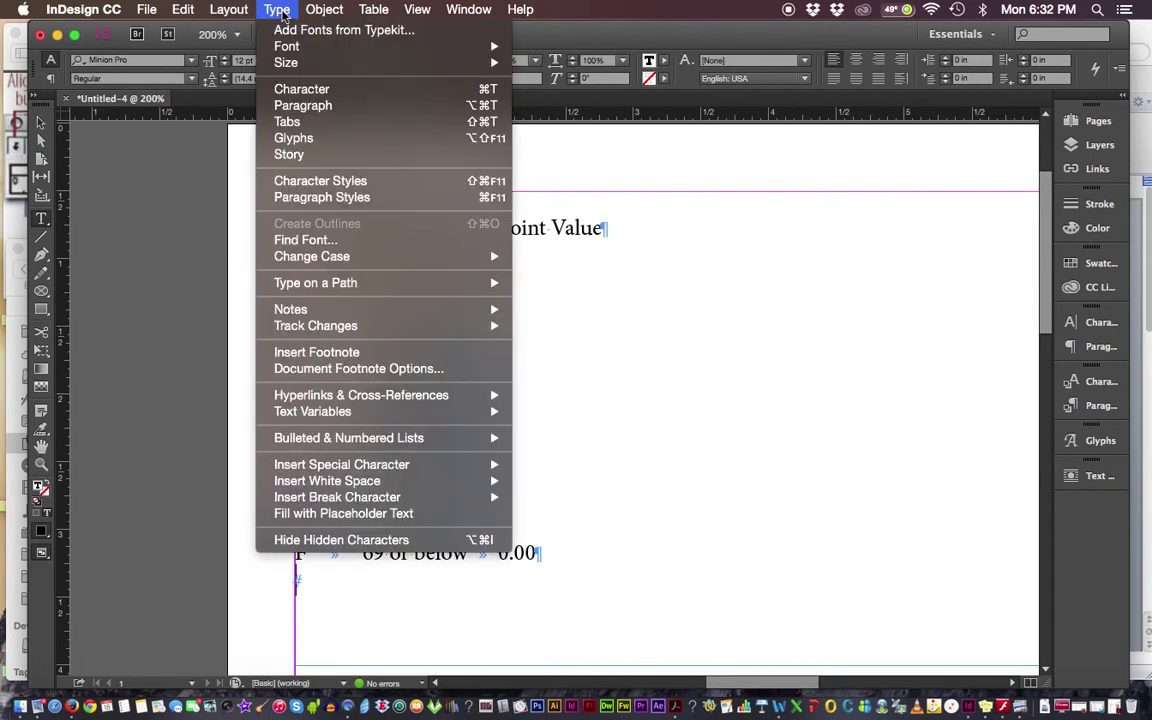
pyautogui.click(645, 193)
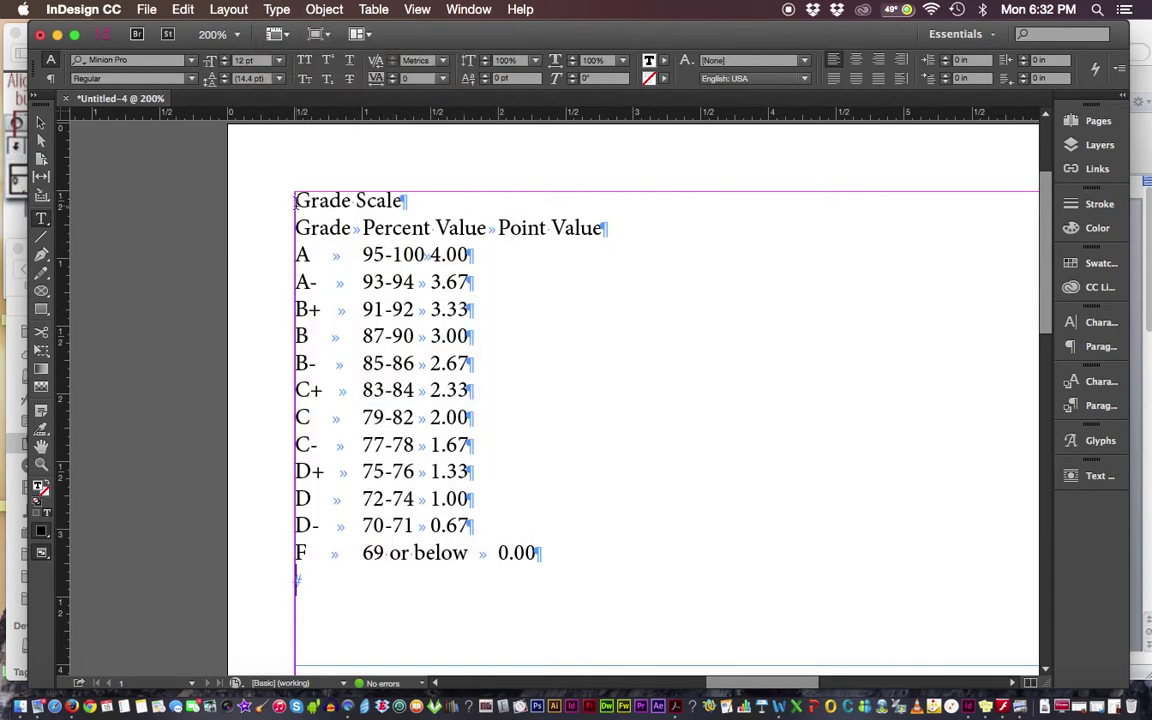
pyautogui.moveTo(295, 227); pyautogui.dragTo(622, 537)
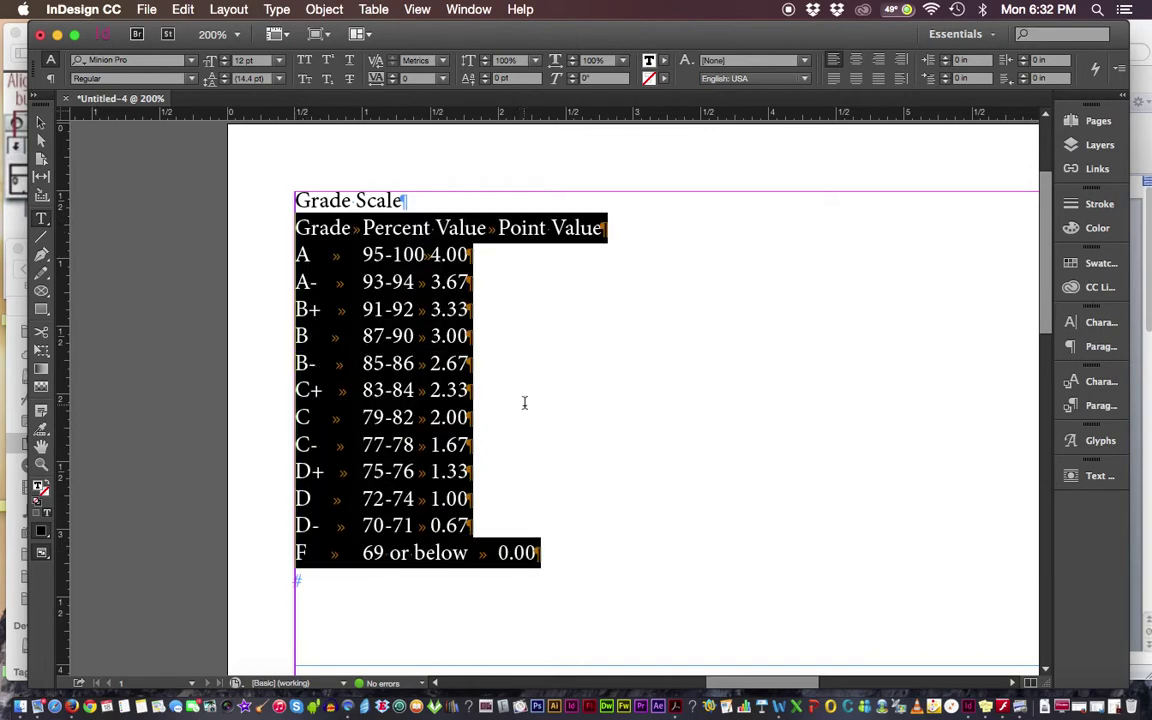
pyautogui.click(277, 9)
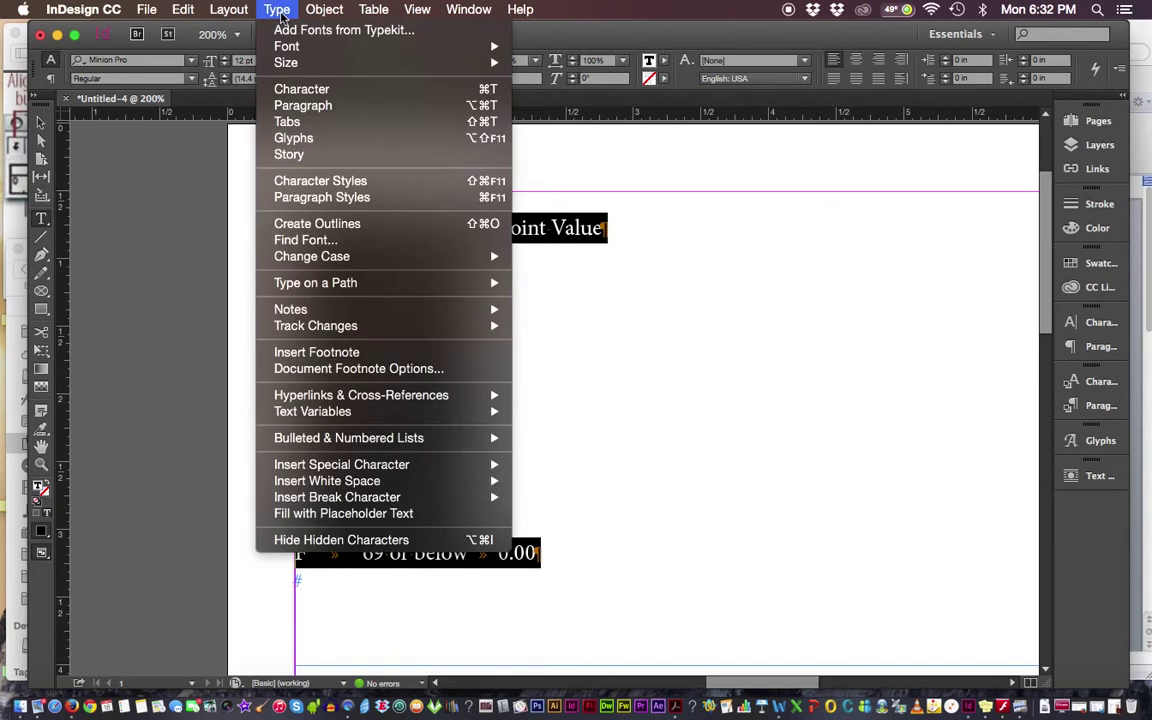
# Open the Tabs panel, zoom out, and drag its ruler just above the text frame.
pyautogui.click(488, 124)
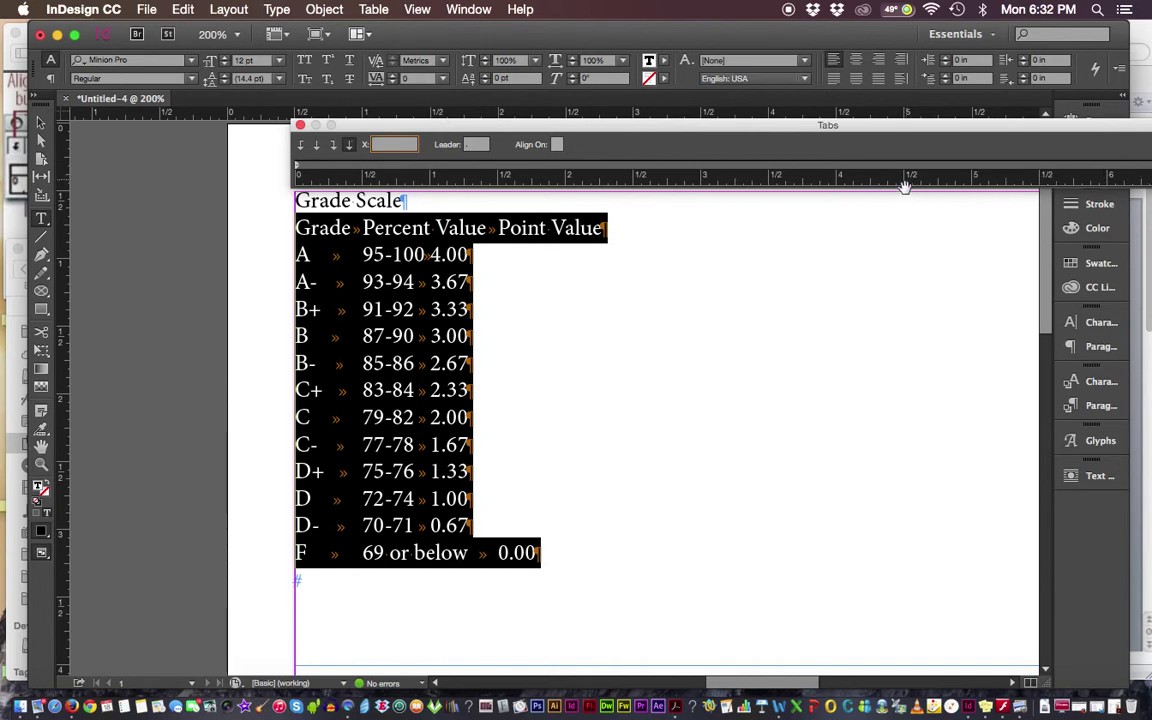
pyautogui.press('super+minus')
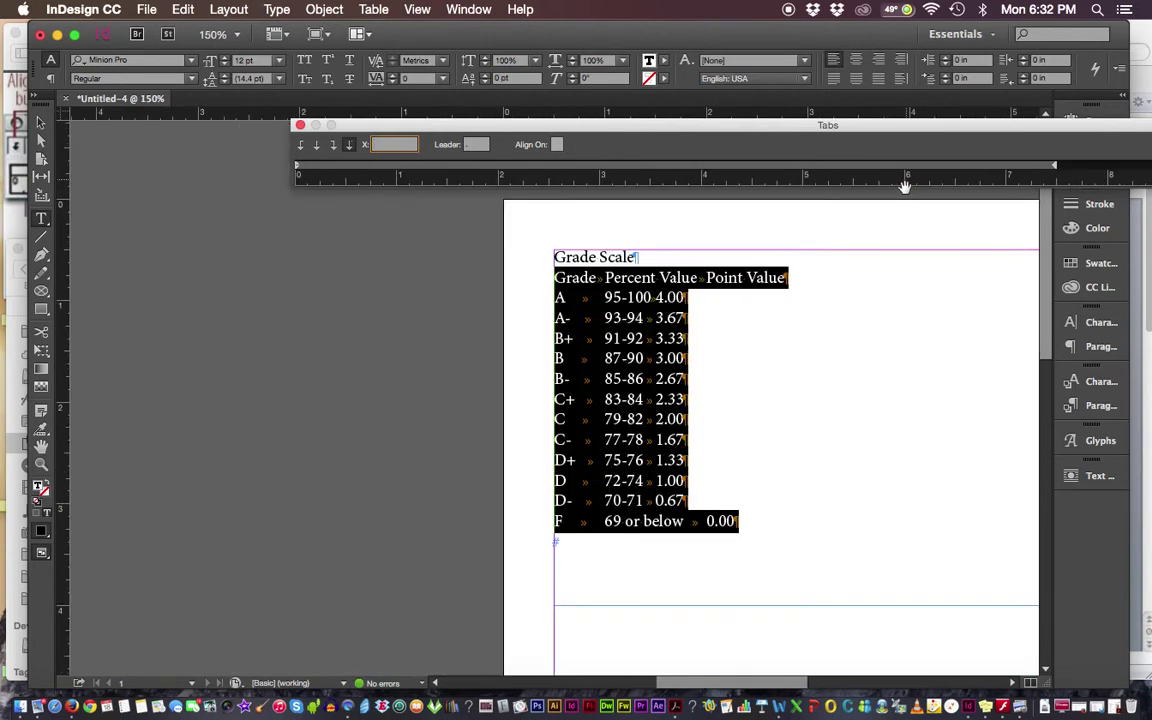
pyautogui.click(455, 228)
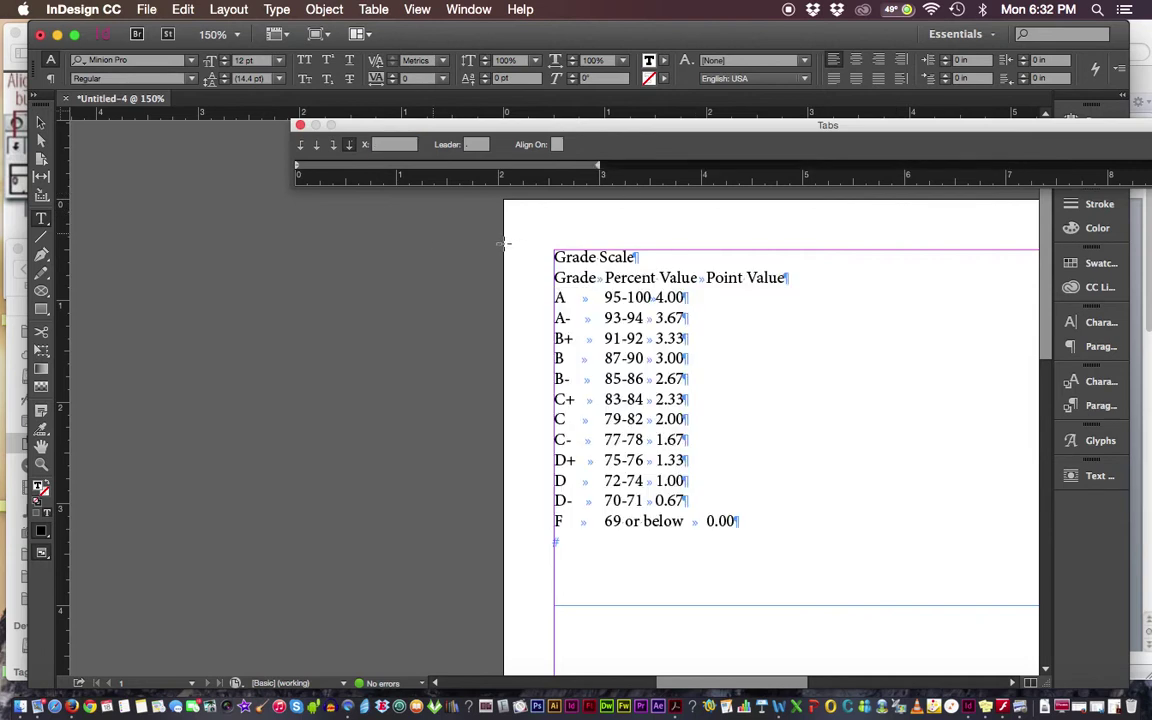
pyautogui.hscroll(2, 505, 248)
pyautogui.hscroll(4, 505, 248)
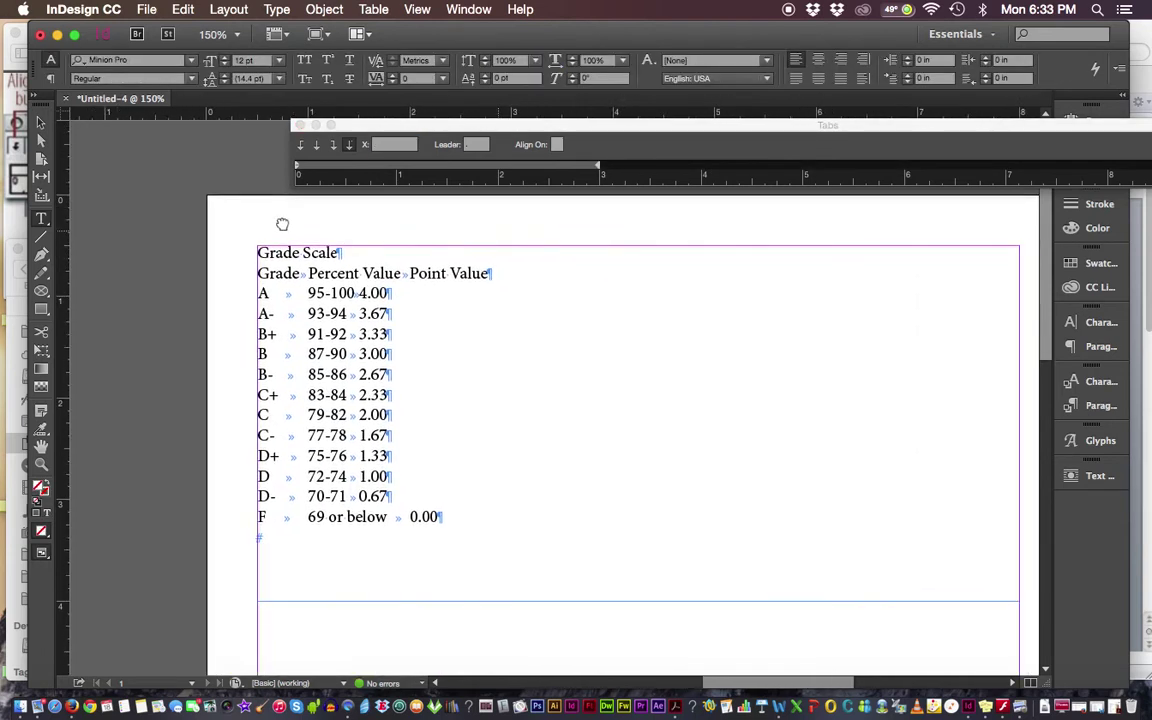
pyautogui.moveTo(393, 128); pyautogui.dragTo(121, 162)
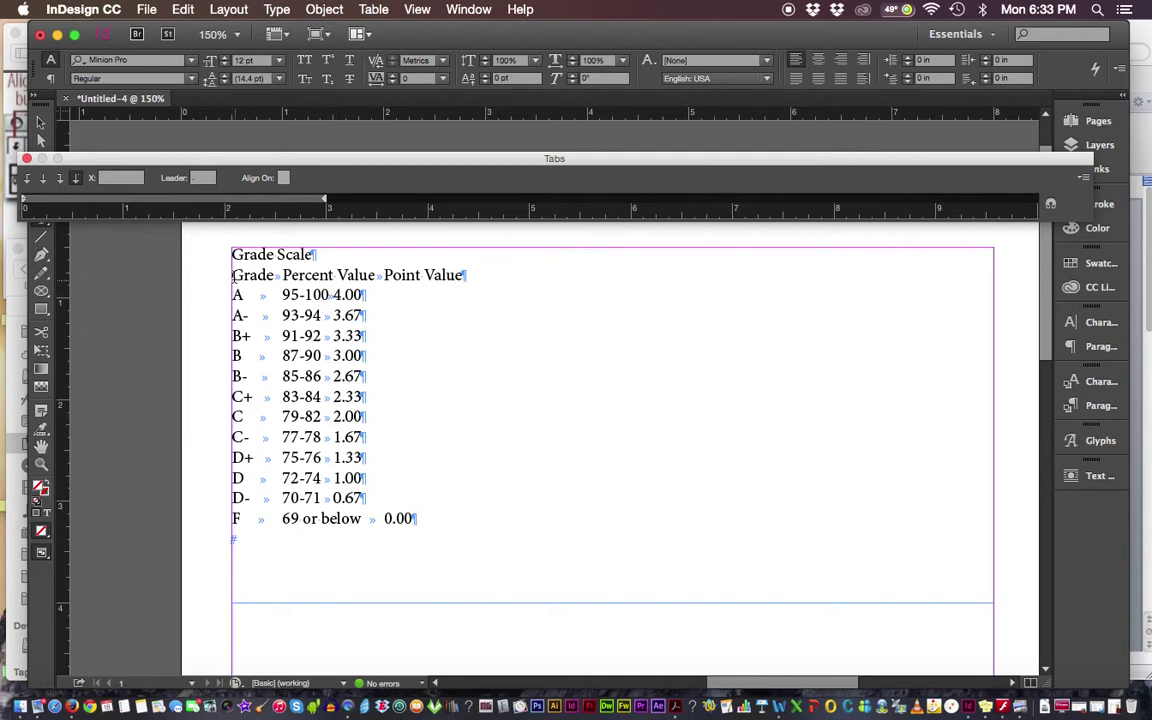
# Select the table from the header to 0.00, and move and narrow the Tabs panel over the frame.
pyautogui.moveTo(232, 275); pyautogui.dragTo(493, 546)
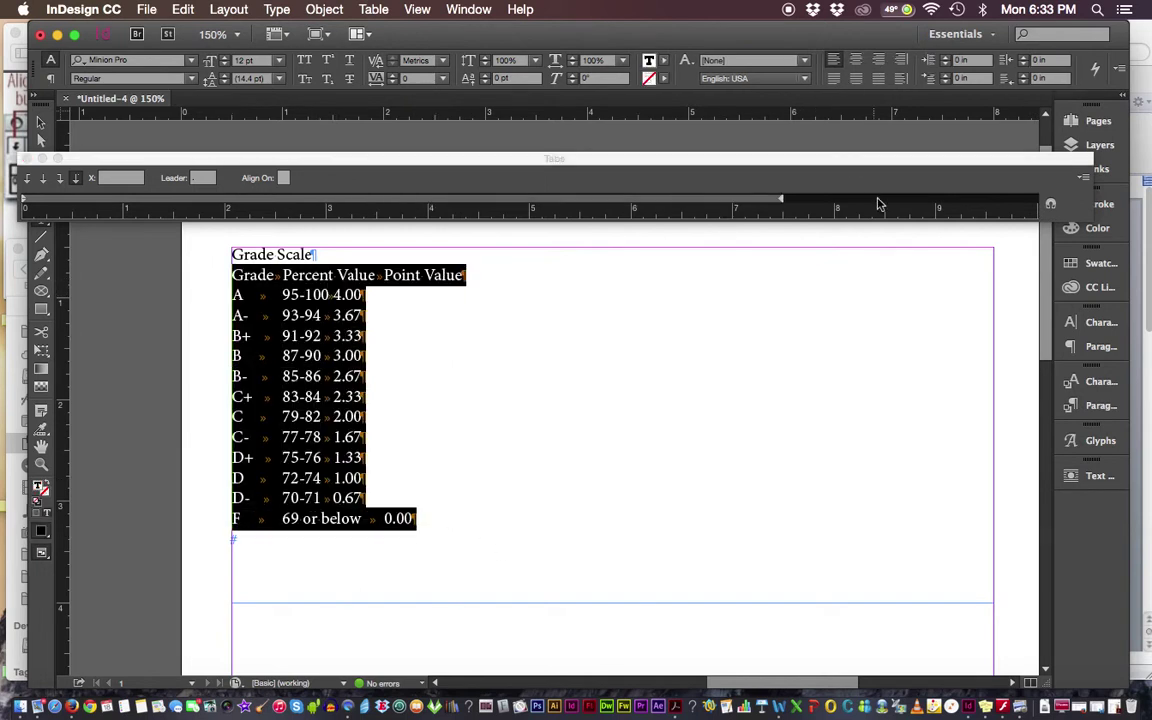
pyautogui.moveTo(770, 160); pyautogui.dragTo(981, 186)
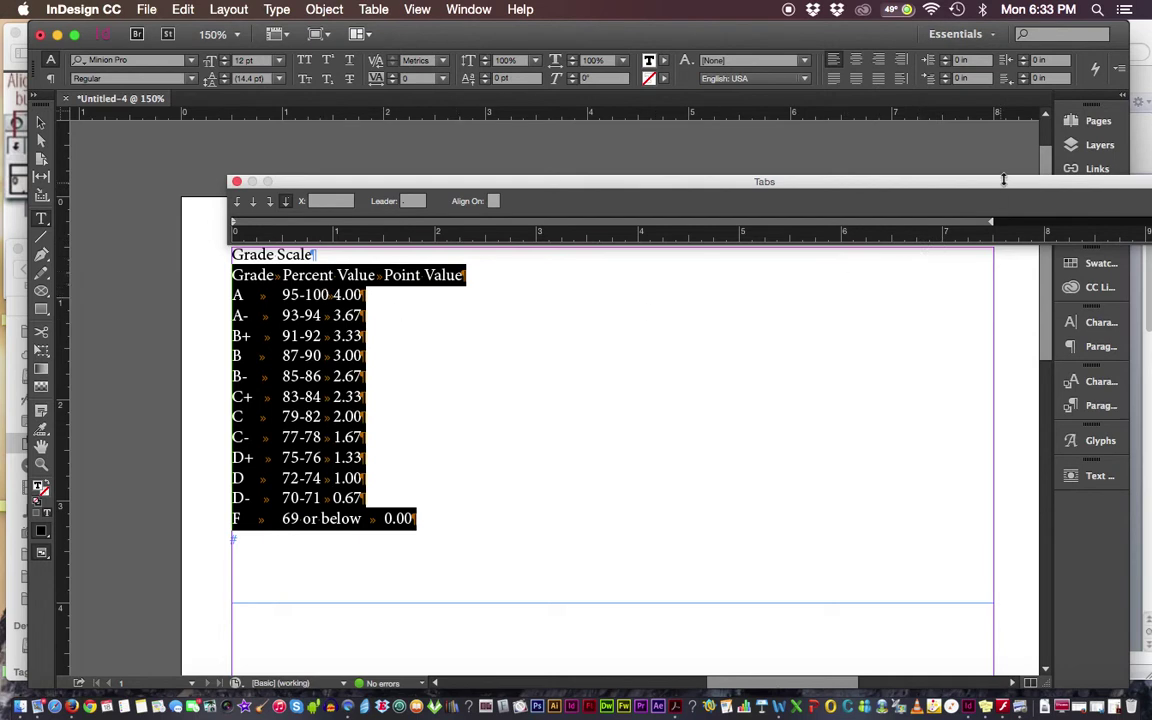
pyautogui.moveTo(1004, 182); pyautogui.dragTo(826, 185)
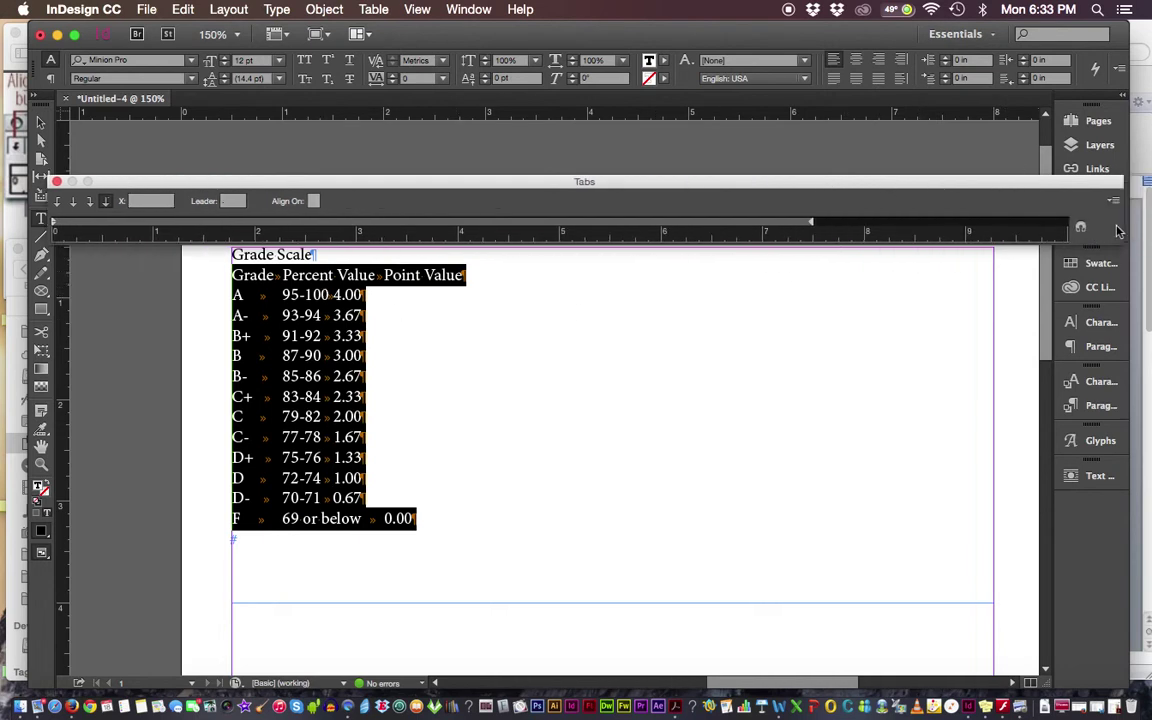
pyautogui.moveTo(1122, 244); pyautogui.dragTo(908, 248)
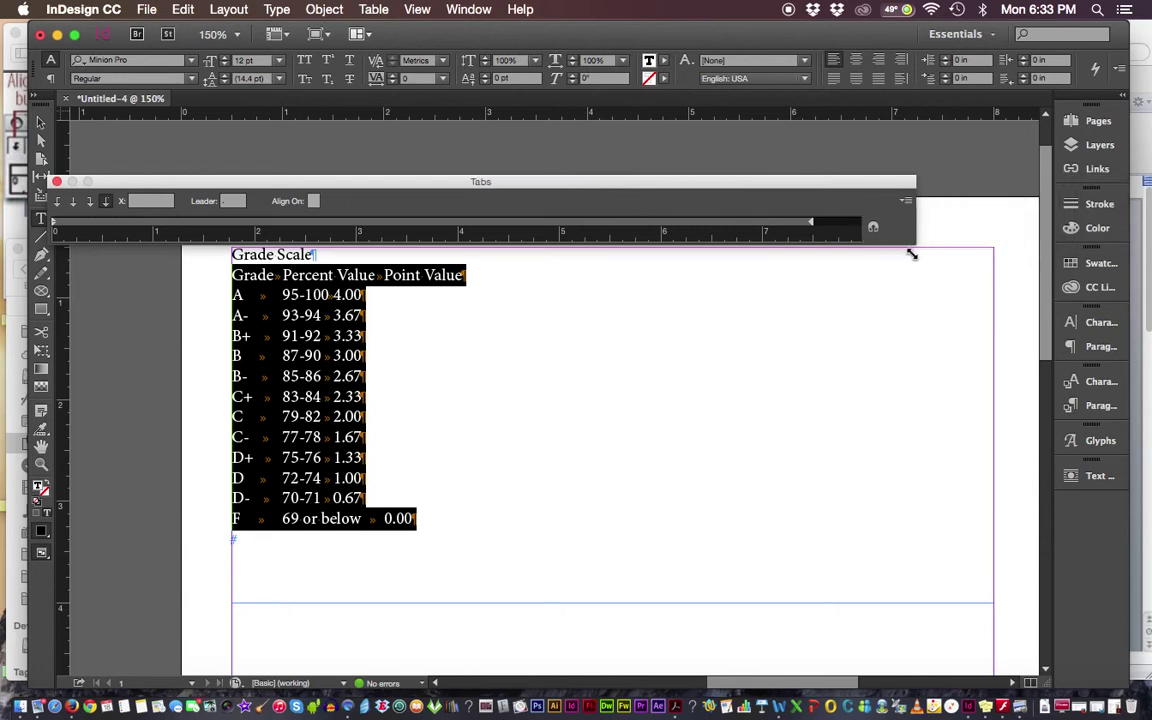
pyautogui.moveTo(812, 187); pyautogui.dragTo(951, 179)
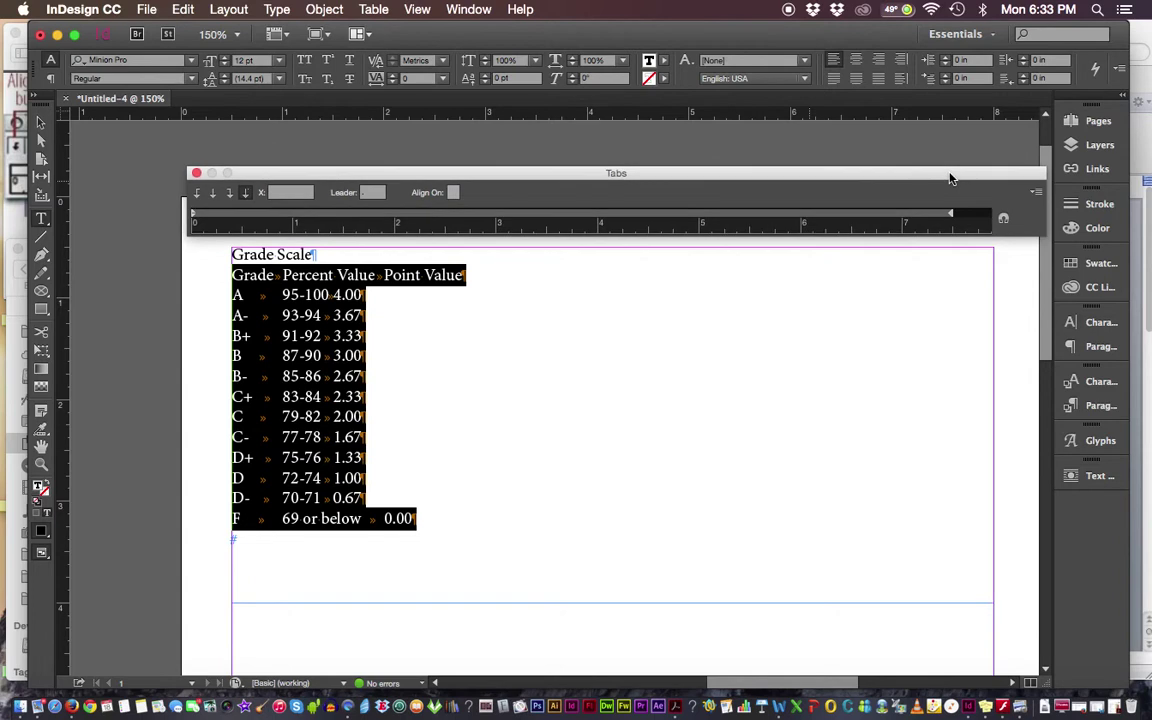
# Snap the Tabs ruler to the frame's left edge with the Position Panel above Text Frame magnet.
pyautogui.click(1004, 221)
pyautogui.click(1004, 221)
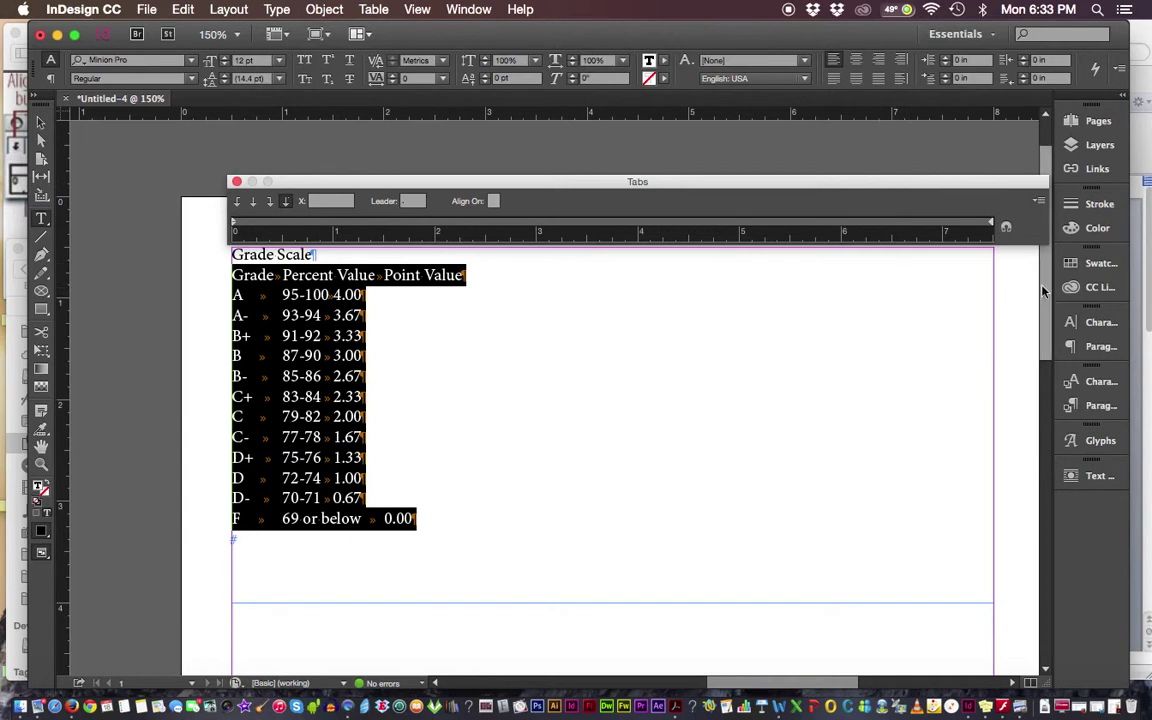
pyautogui.scroll(-2, 1047, 330)
pyautogui.scroll(-4, 1047, 330)
pyautogui.scroll(6, 1055, 300)
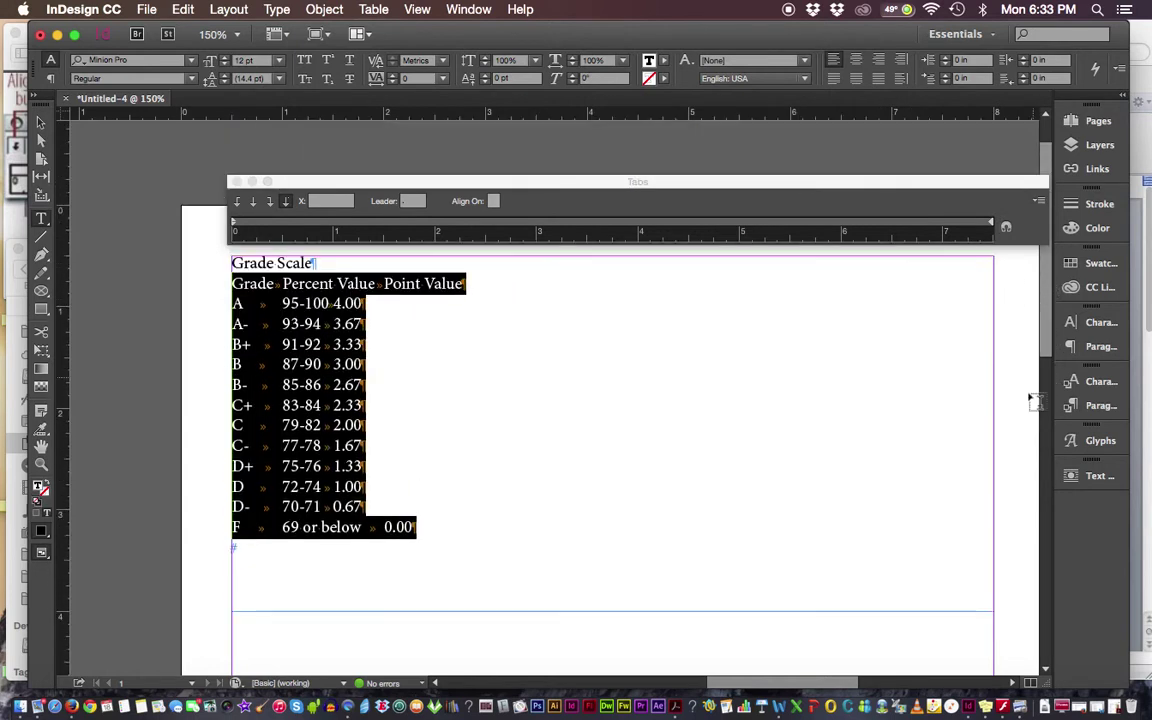
pyautogui.moveTo(783, 682)
pyautogui.mouseDown()
pyautogui.moveTo(815, 682)
pyautogui.moveTo(804, 681)
pyautogui.mouseUp()
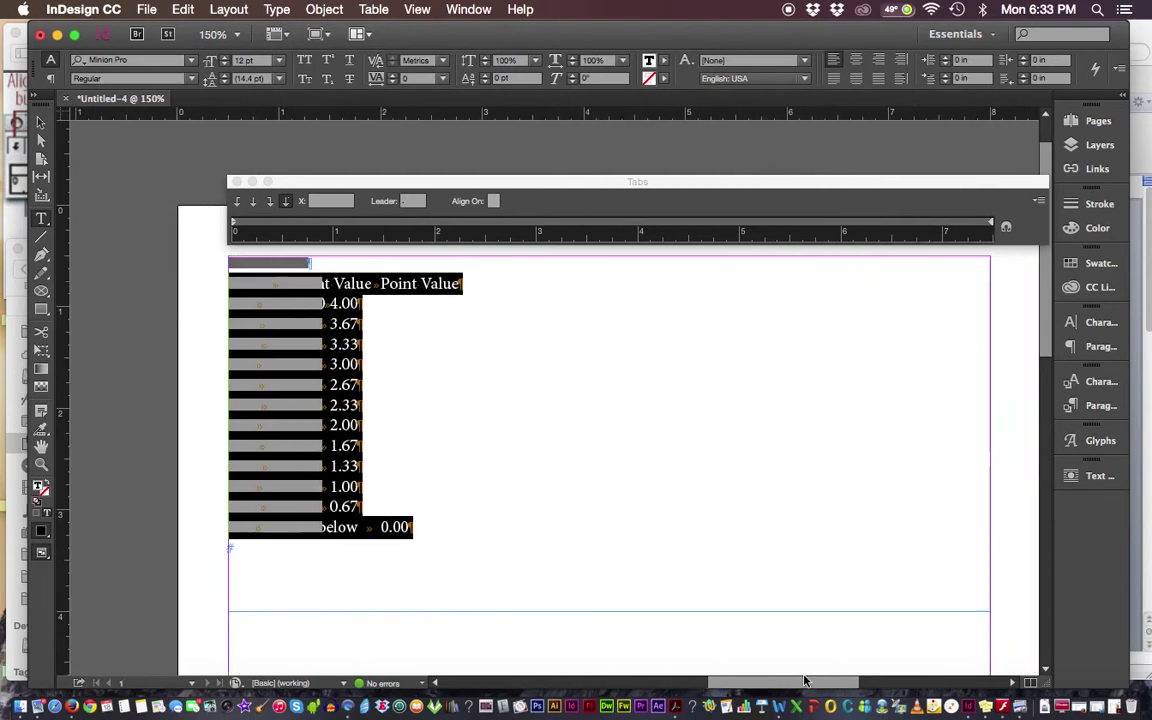
pyautogui.click(1006, 228)
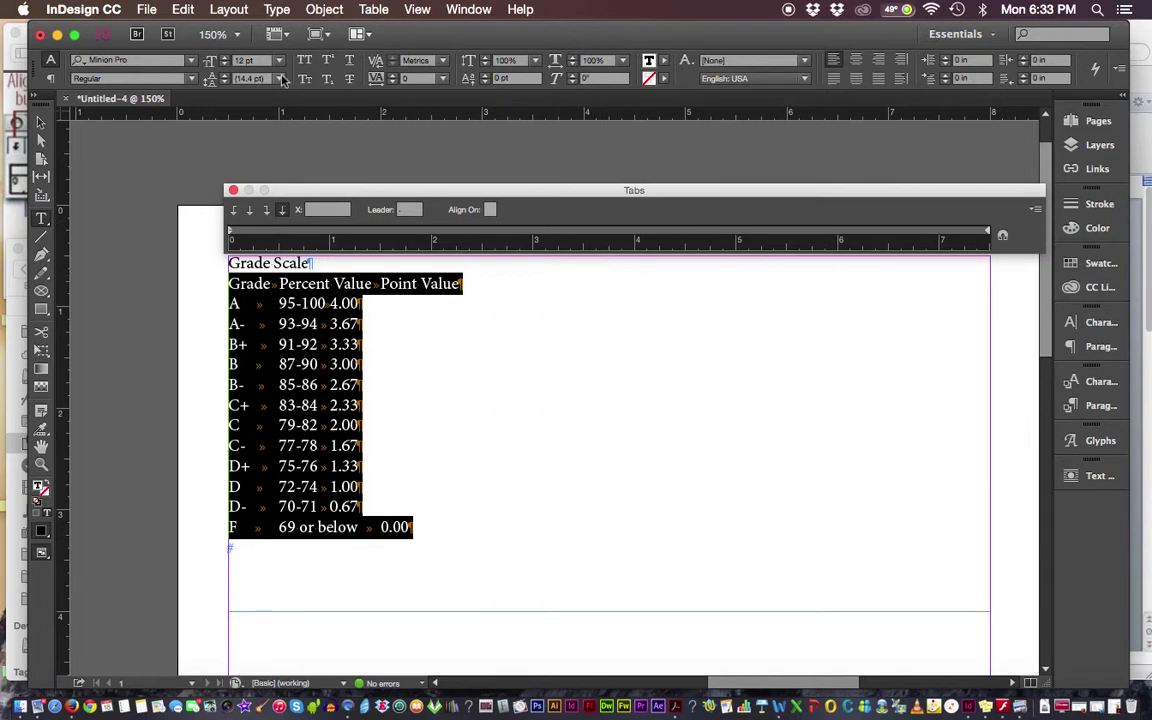
# Bring Tabs Panel.PNG forward in Preview, move it over the InDesign page, and later close it.
pyautogui.click(8, 75)
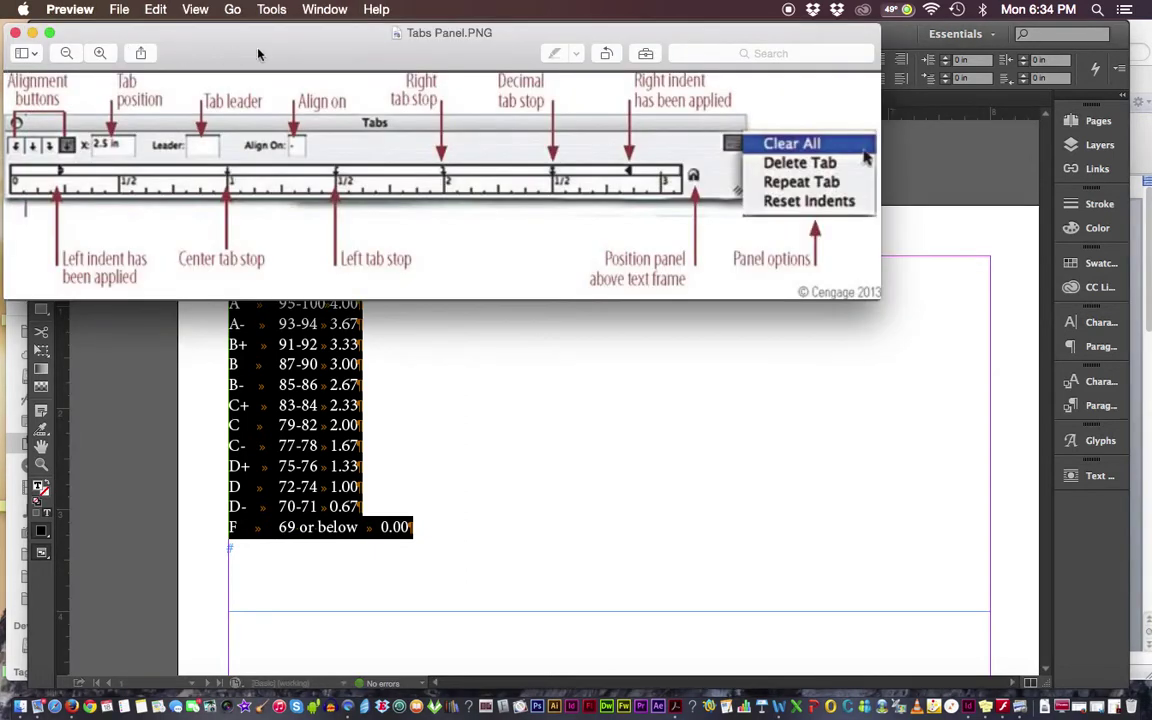
pyautogui.moveTo(235, 50); pyautogui.dragTo(397, 190)
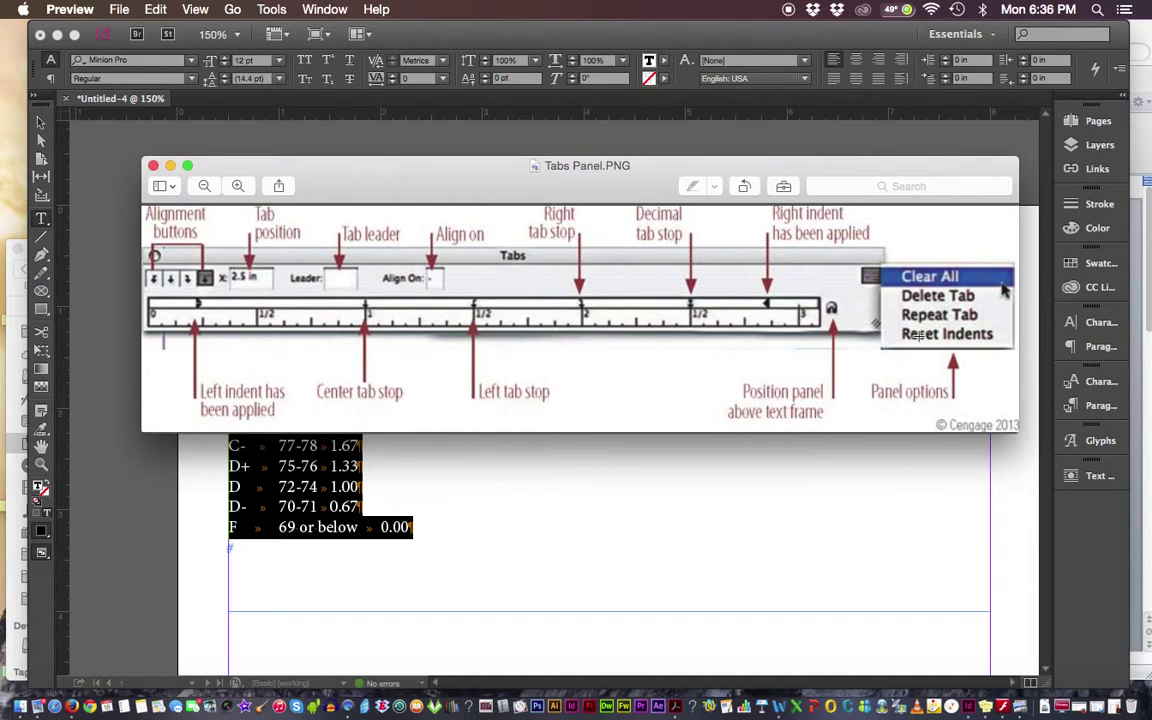
pyautogui.click(153, 166)
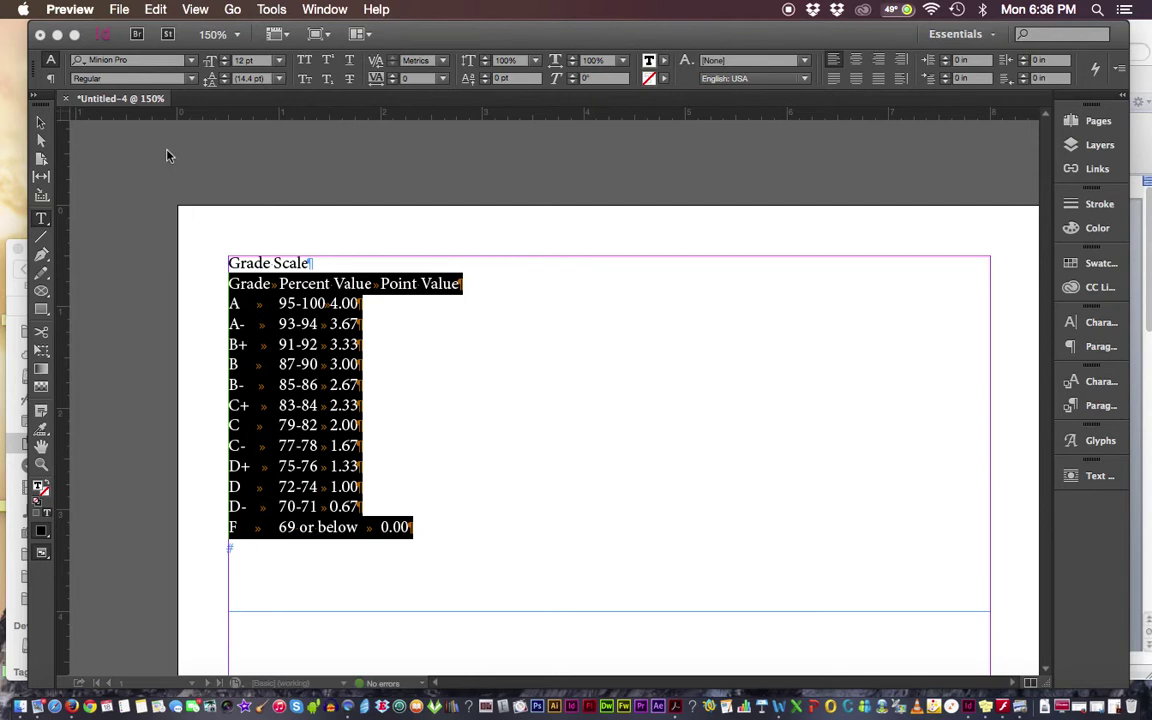
# Reopen the Tabs panel with Shift+Cmd+T and snap its ruler above the grade table frame.
pyautogui.click(252, 117)
pyautogui.press('super+shift+t')
pyautogui.moveTo(350, 189); pyautogui.dragTo(361, 199)
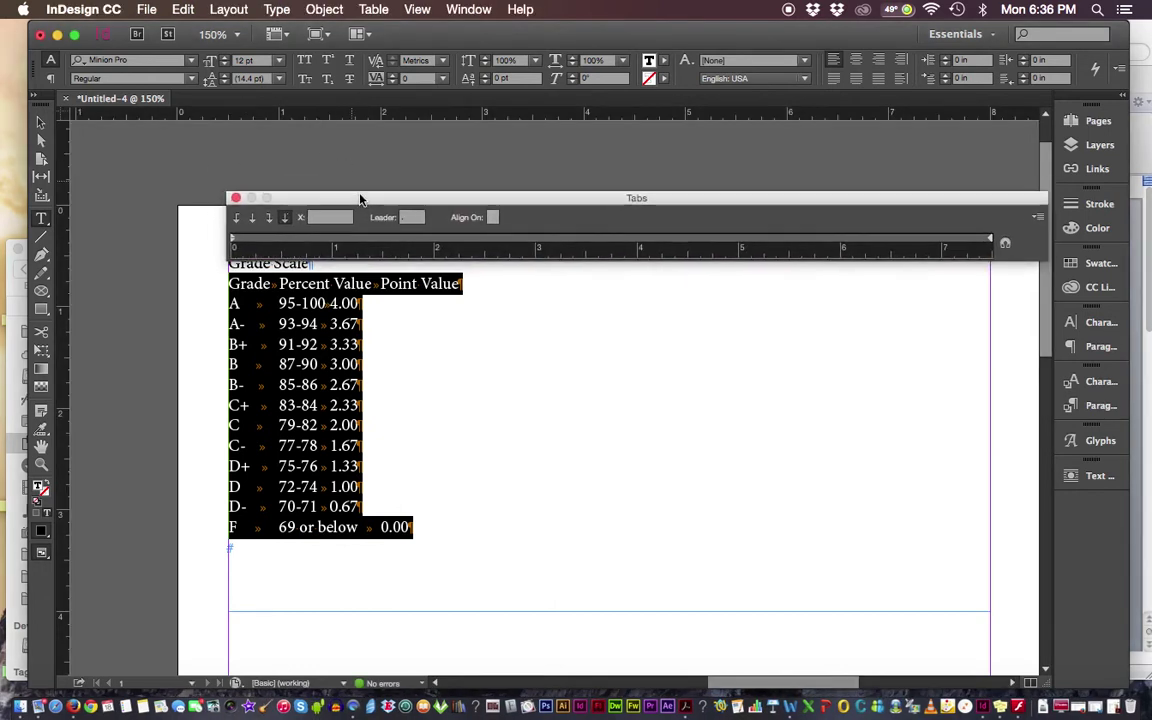
pyautogui.click(1004, 243)
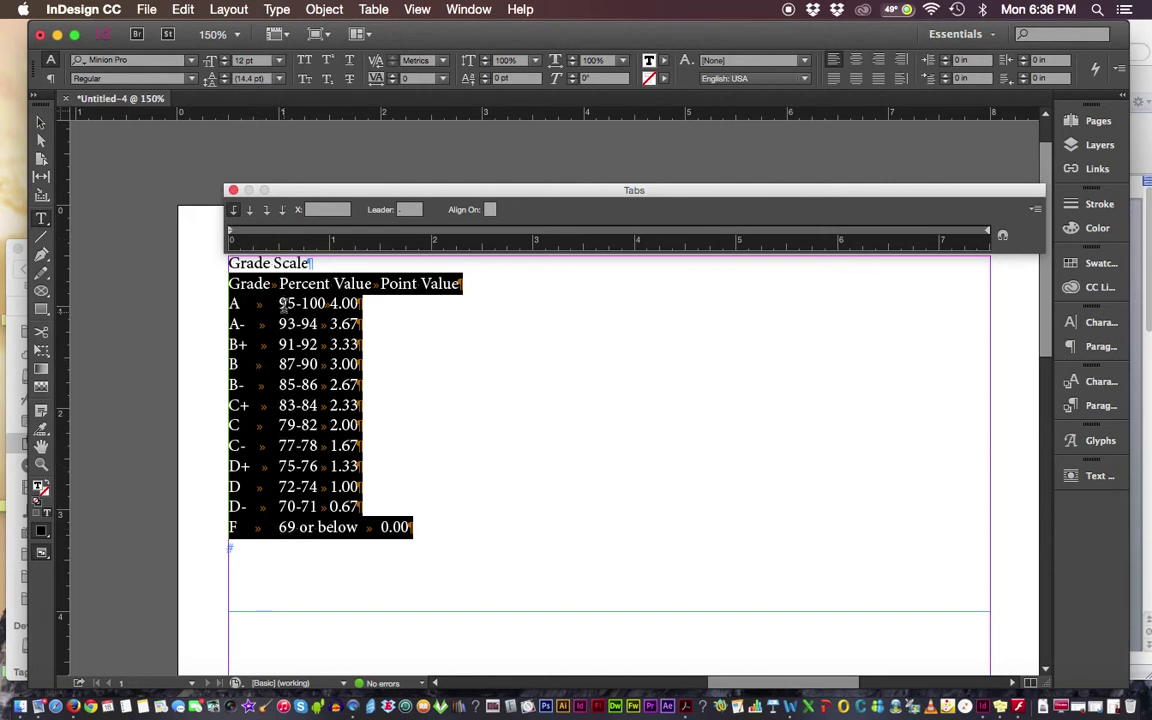
# Add a tab stop at 0.5972 in with an underscore leader.
pyautogui.click(289, 234)
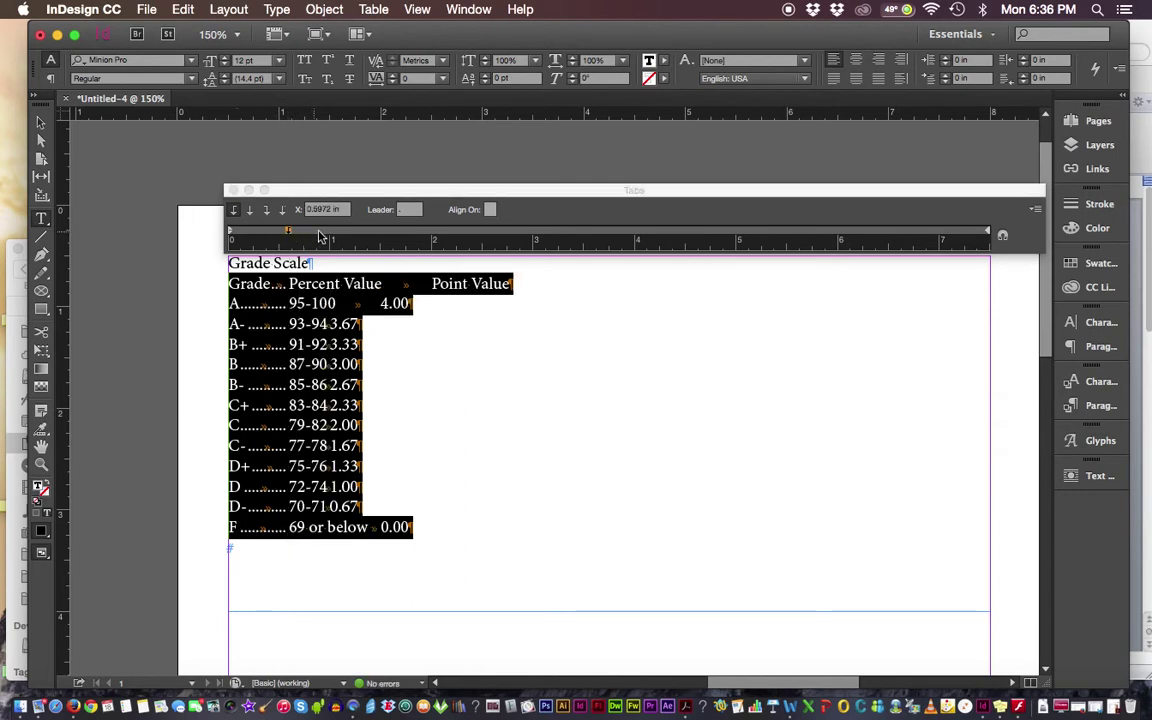
pyautogui.click(367, 190)
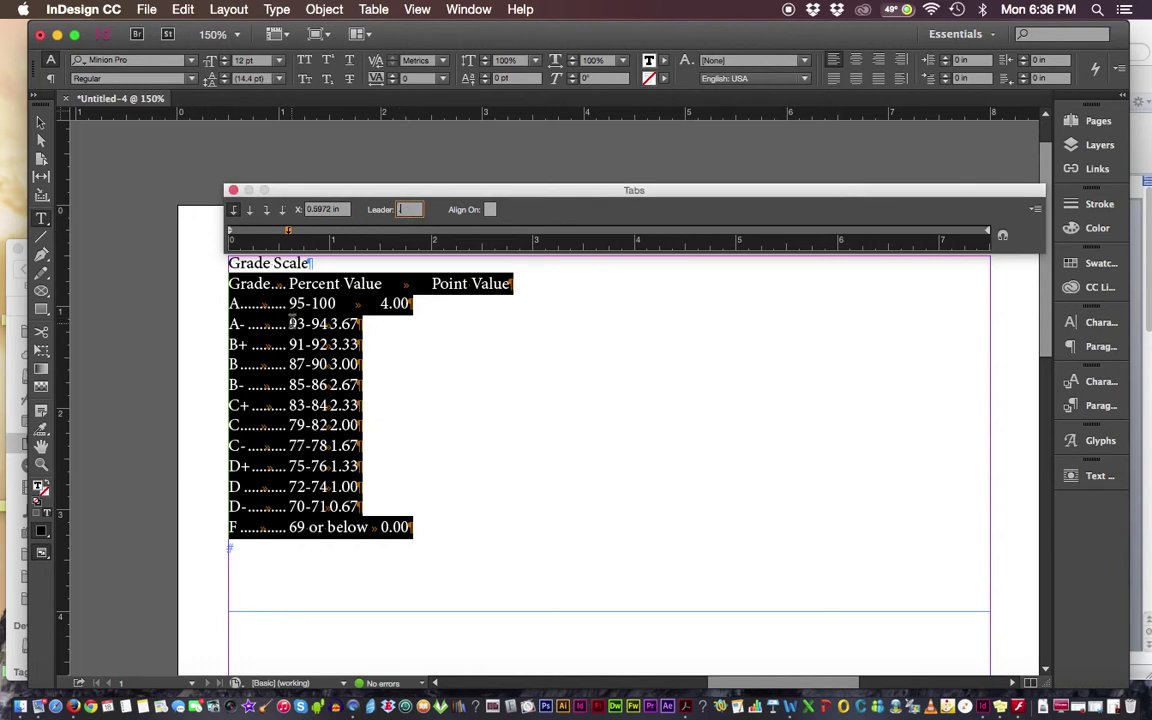
pyautogui.doubleClick(410, 209)
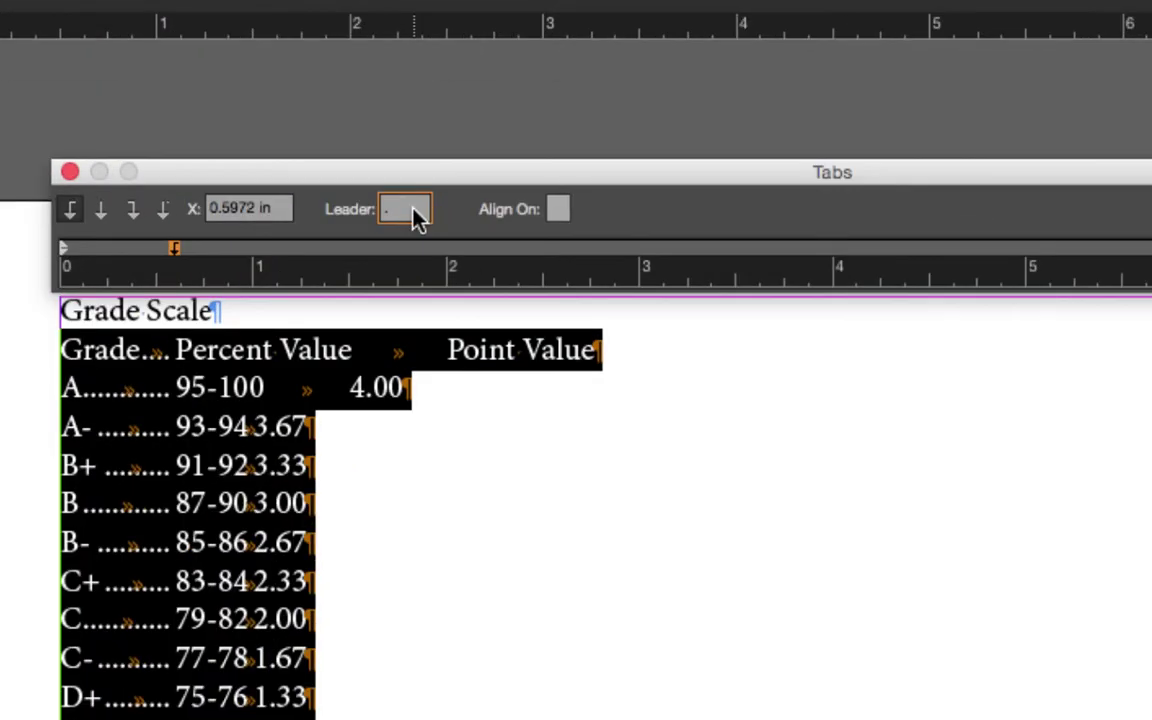
pyautogui.press('BackSpace')
pyautogui.write('.')
pyautogui.write('_')
pyautogui.press('Return')
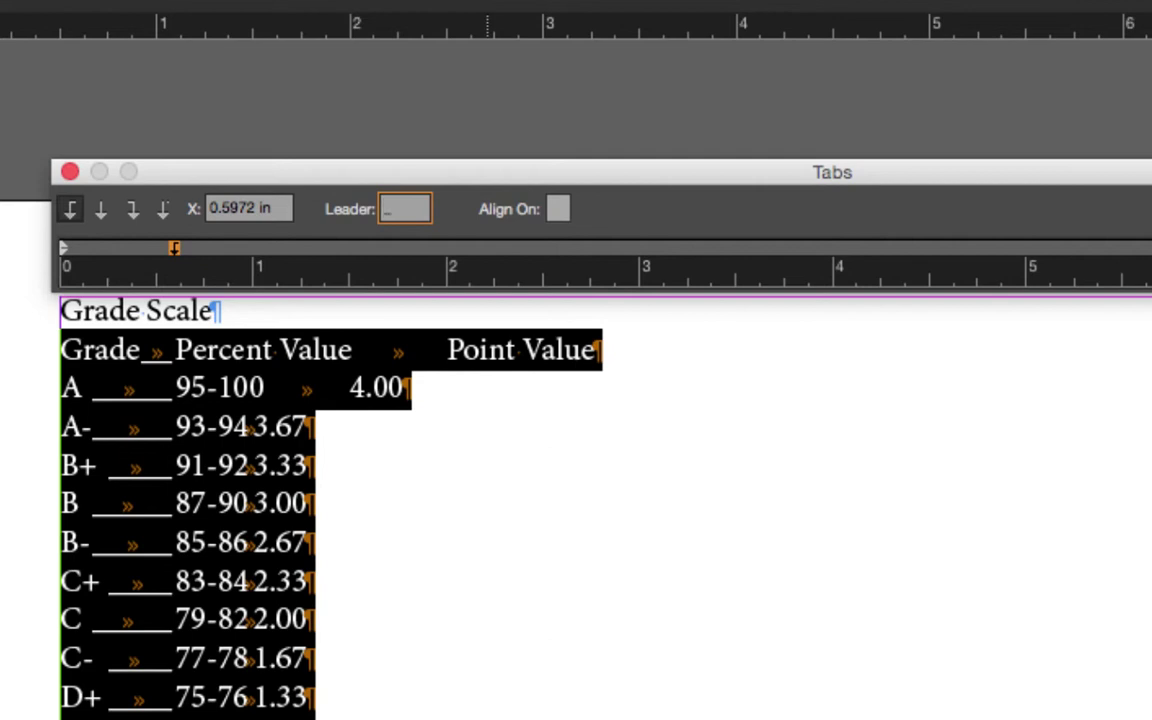
# Clear the 0.5972 in tab stop's underscore leader, undoing an accidental row deletion.
pyautogui.doubleClick(416, 210)
pyautogui.press('BackSpace')
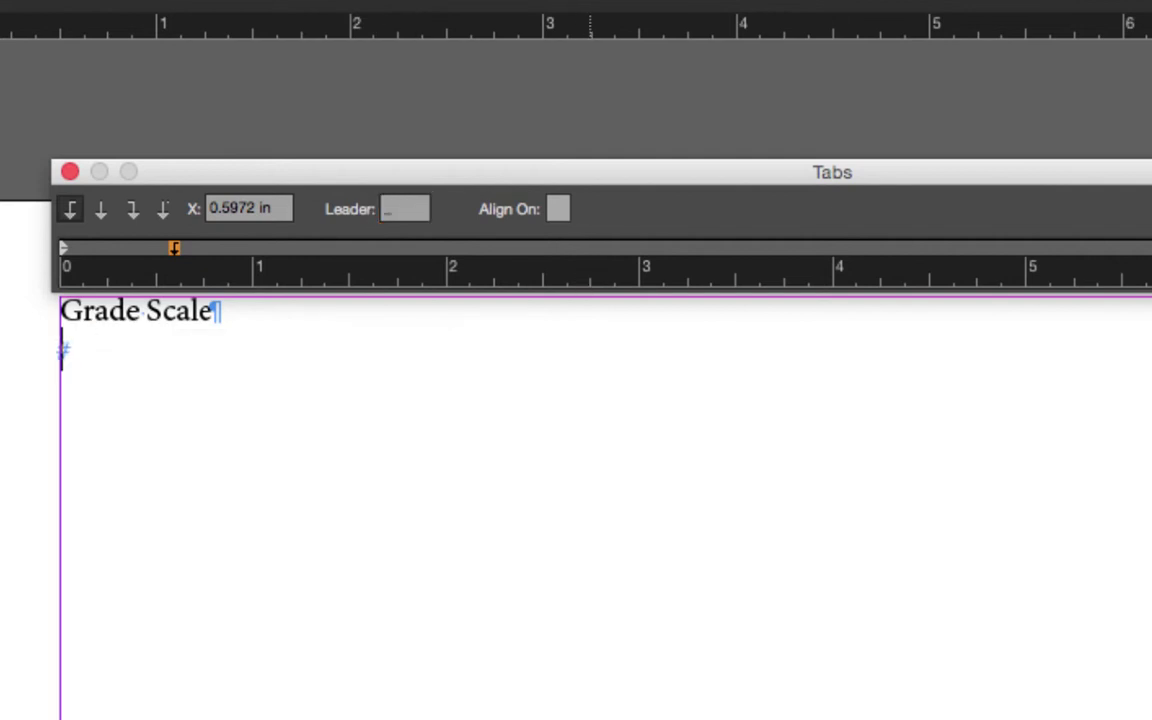
pyautogui.press('super+z')
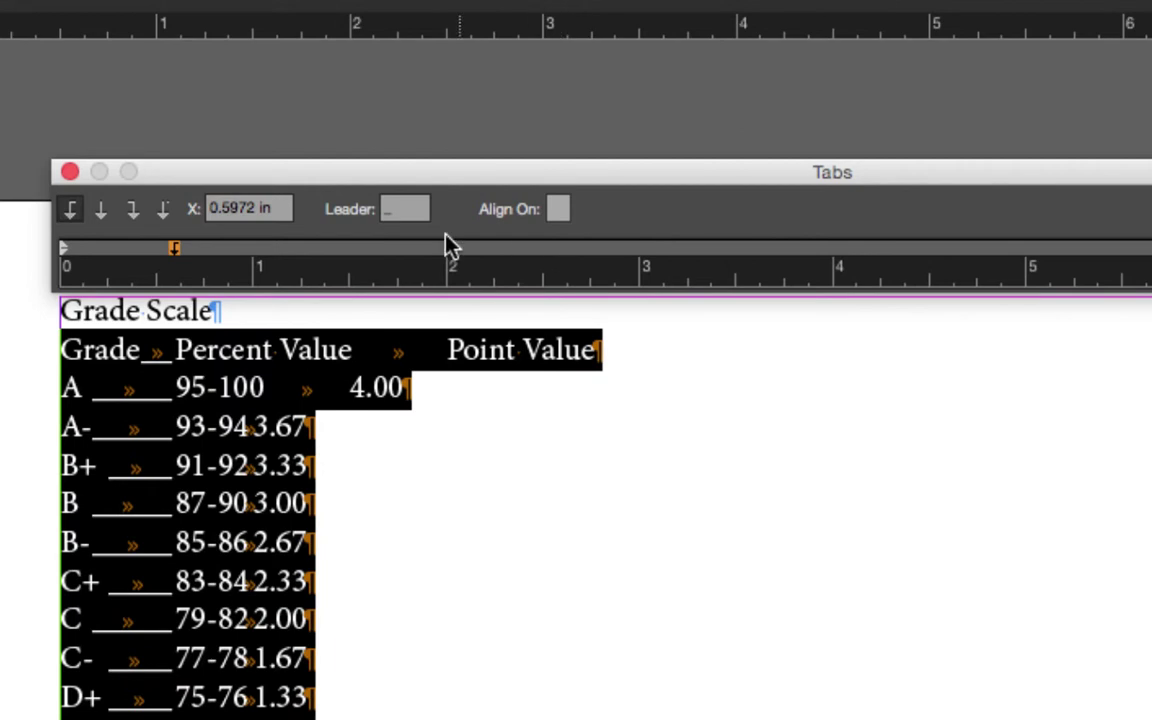
pyautogui.click(404, 212)
pyautogui.doubleClick(409, 207)
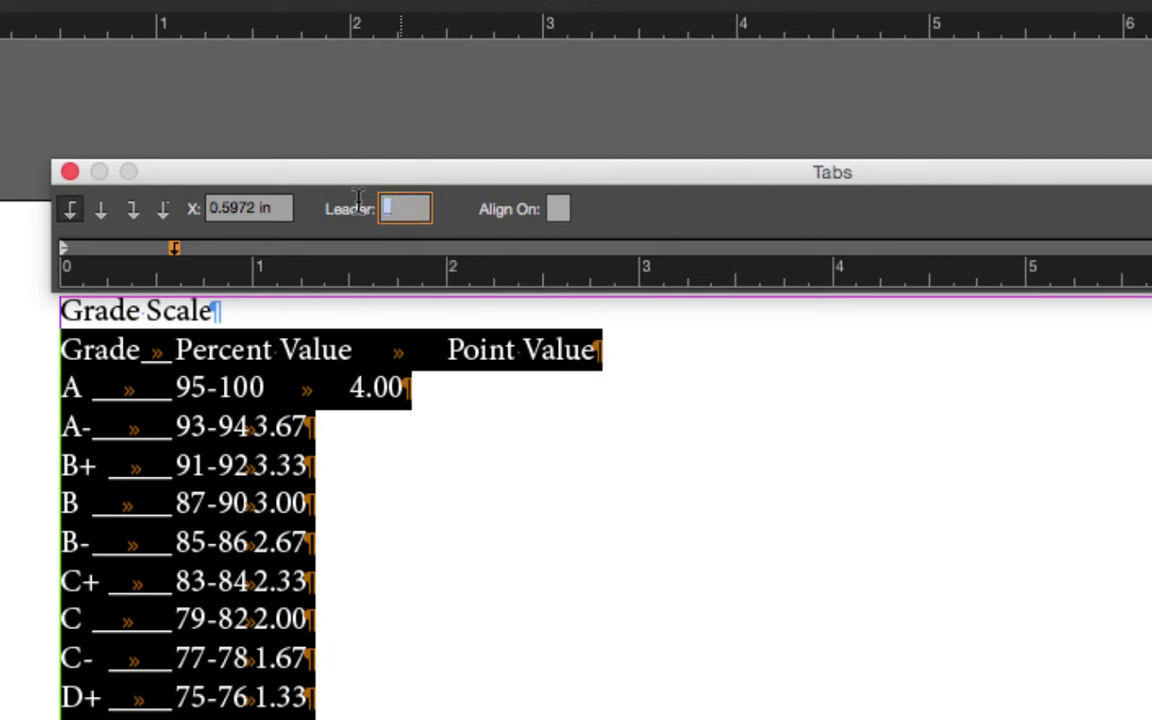
pyautogui.press('BackSpace')
pyautogui.press('Return')
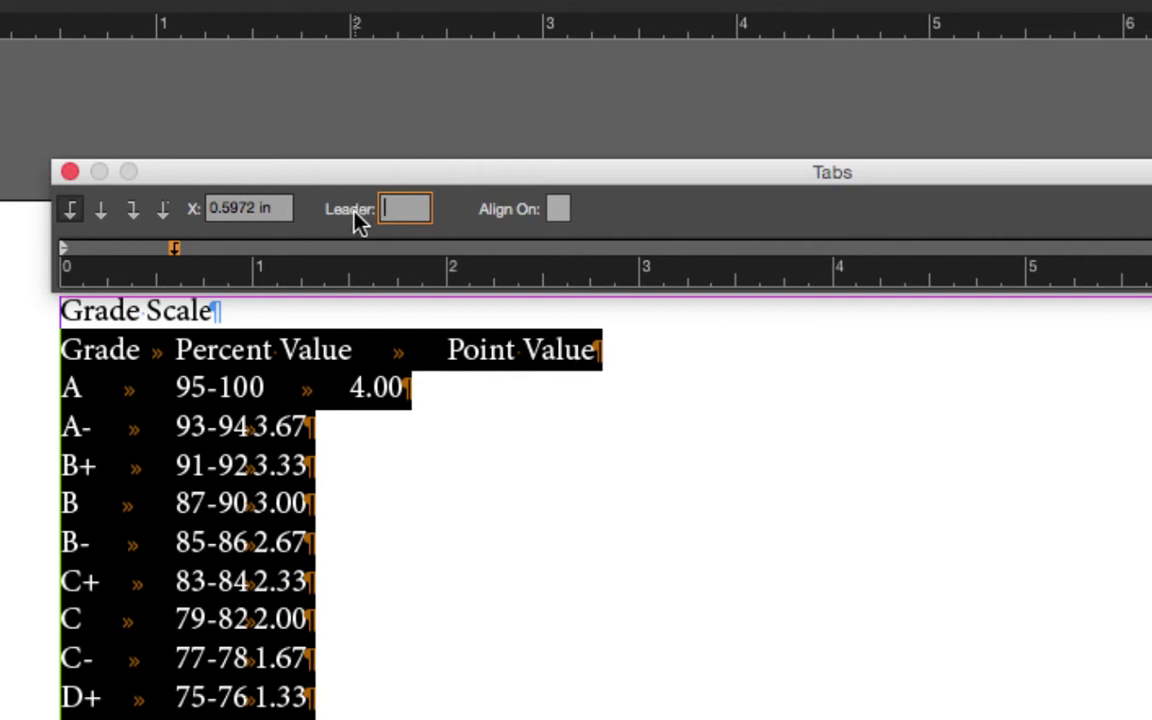
# Place the second tab stop at 1.8333 in with no dot leader, aligning the Point Value column.
pyautogui.click(393, 247)
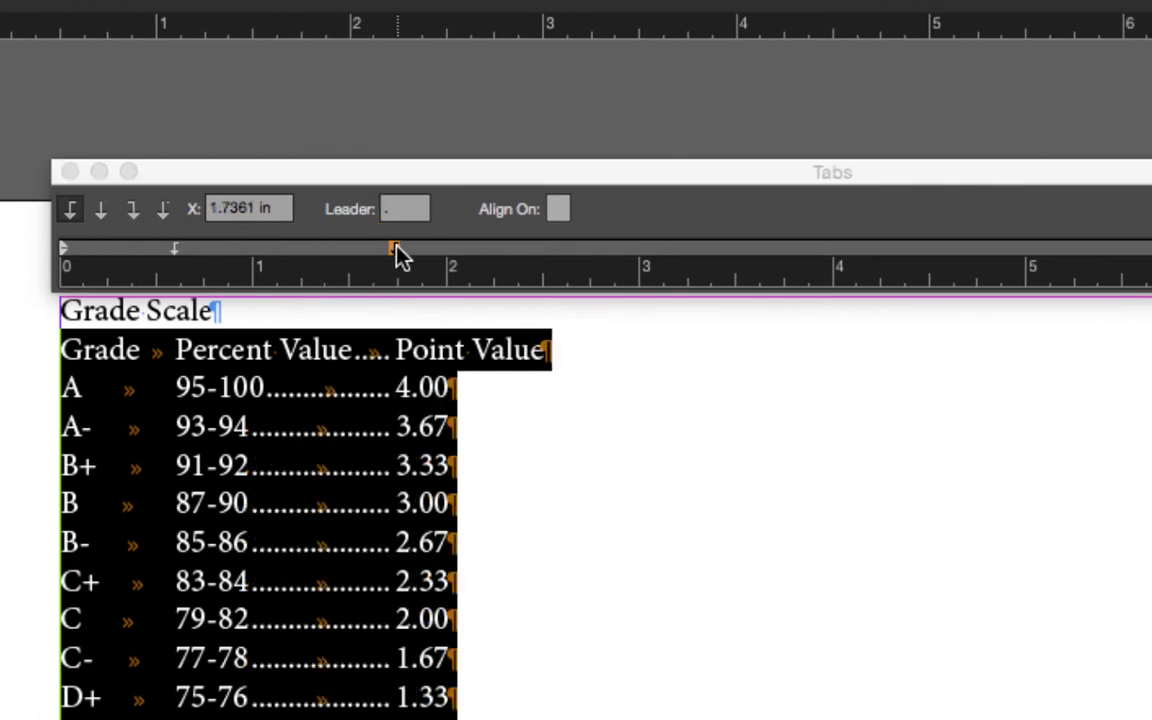
pyautogui.click(395, 249)
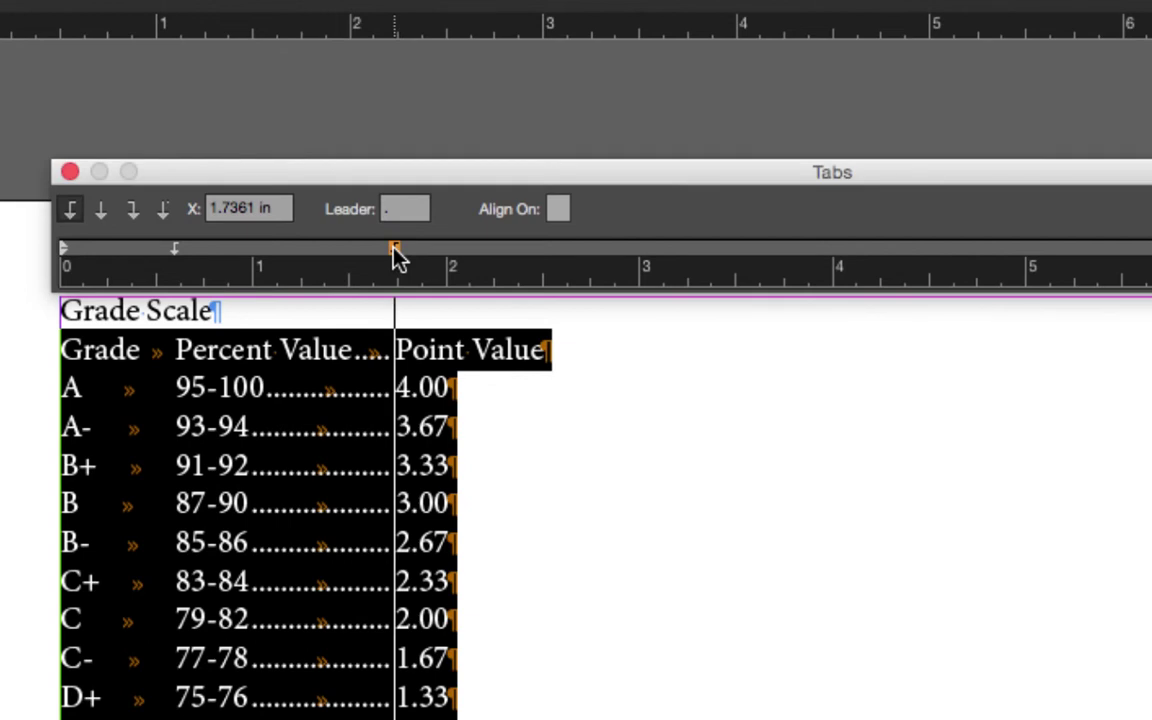
pyautogui.moveTo(392, 247); pyautogui.dragTo(388, 247)
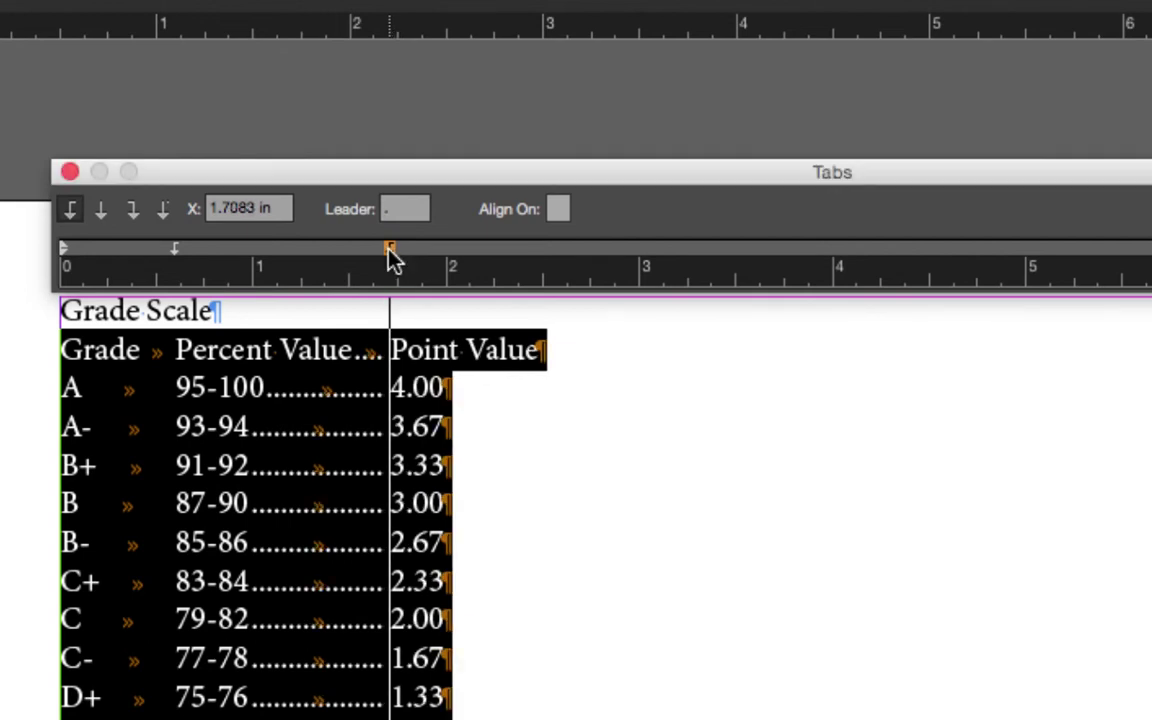
pyautogui.click(391, 251)
pyautogui.moveTo(389, 249)
pyautogui.mouseDown()
pyautogui.moveTo(450, 250)
pyautogui.moveTo(386, 250)
pyautogui.moveTo(432, 256)
pyautogui.mouseUp()
pyautogui.moveTo(430, 252); pyautogui.dragTo(428, 253)
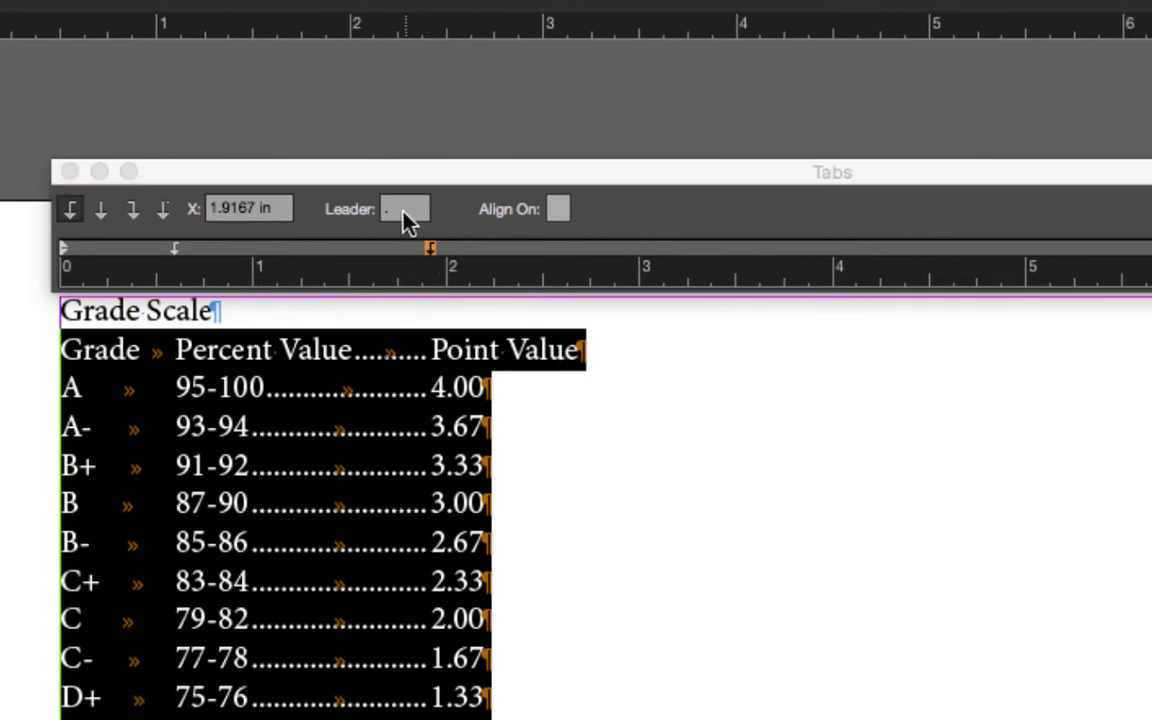
pyautogui.click(405, 218)
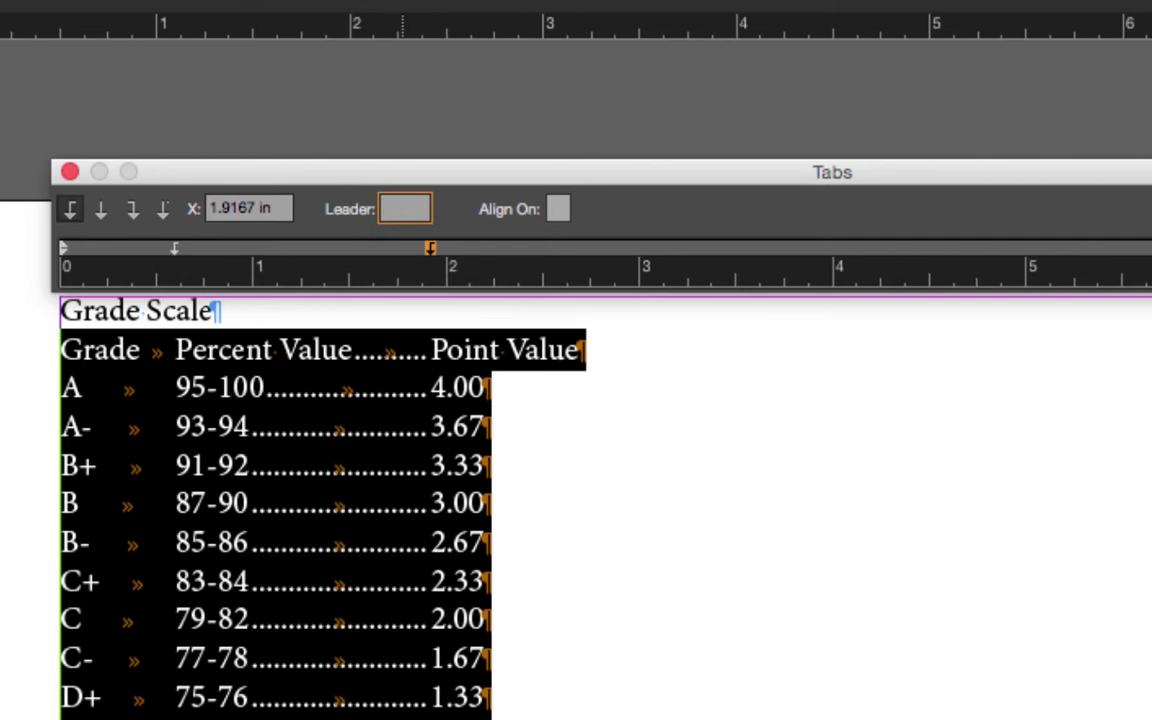
pyautogui.press('BackSpace')
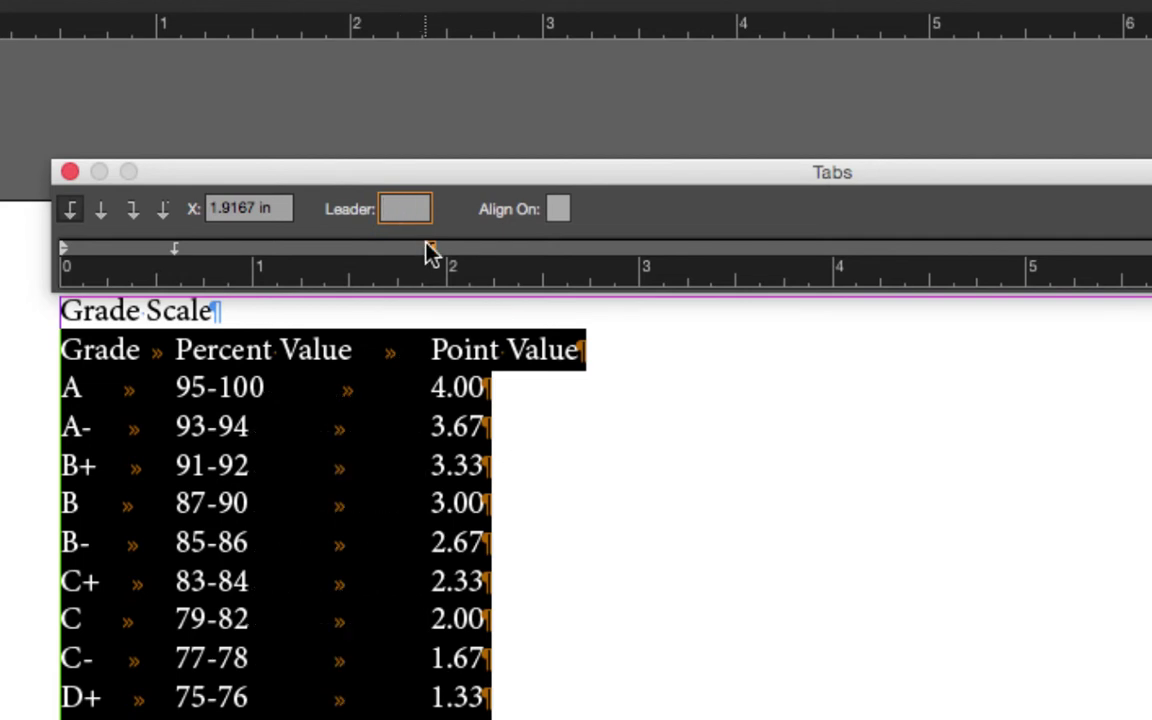
pyautogui.moveTo(431, 252); pyautogui.dragTo(416, 257)
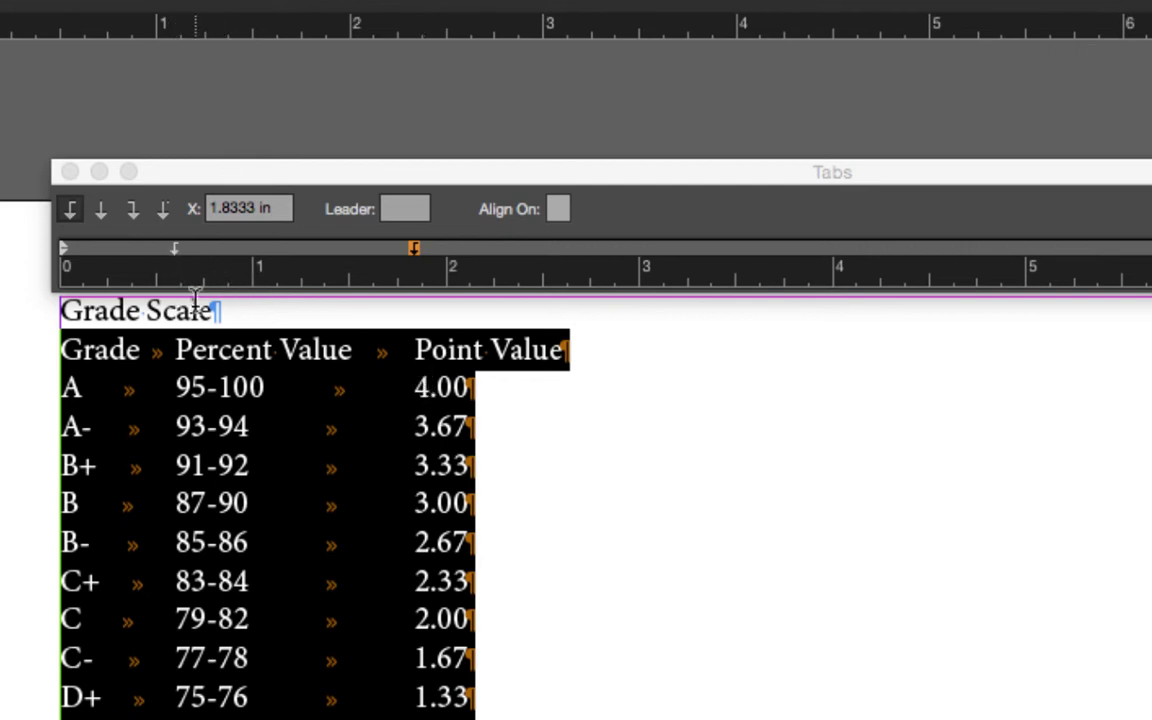
# Add a center-justified tab stop for the Percent Value column and move it to about 1.0972 in.
pyautogui.click(174, 250)
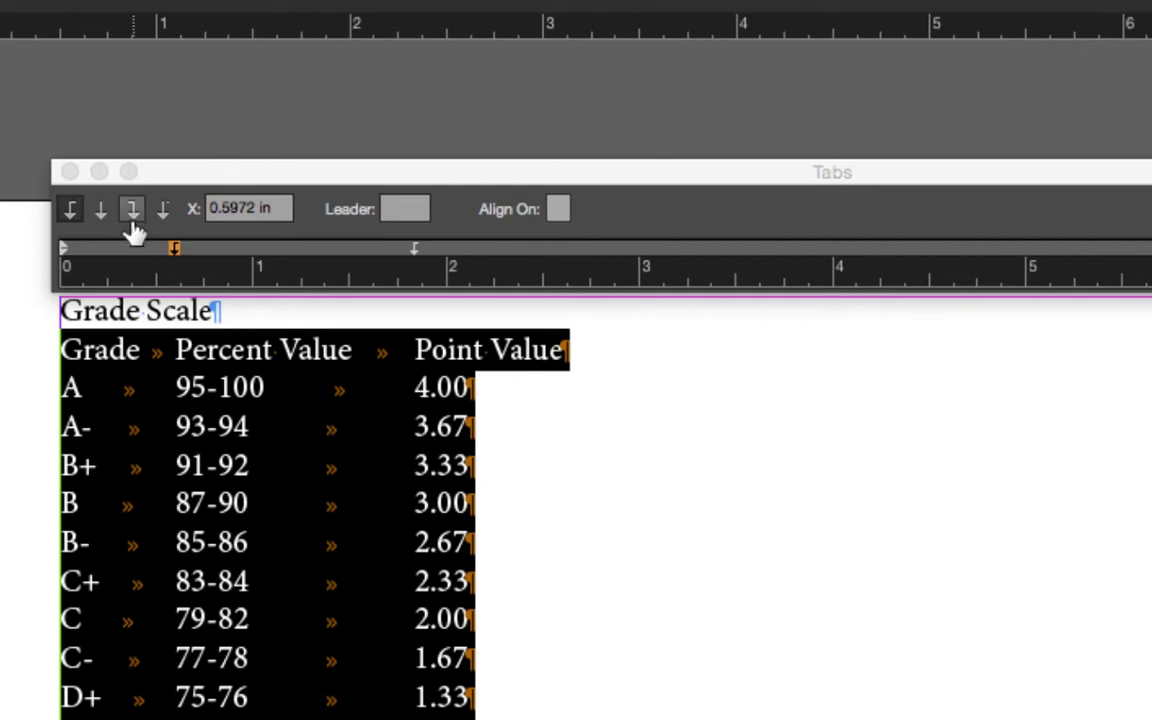
pyautogui.click(101, 212)
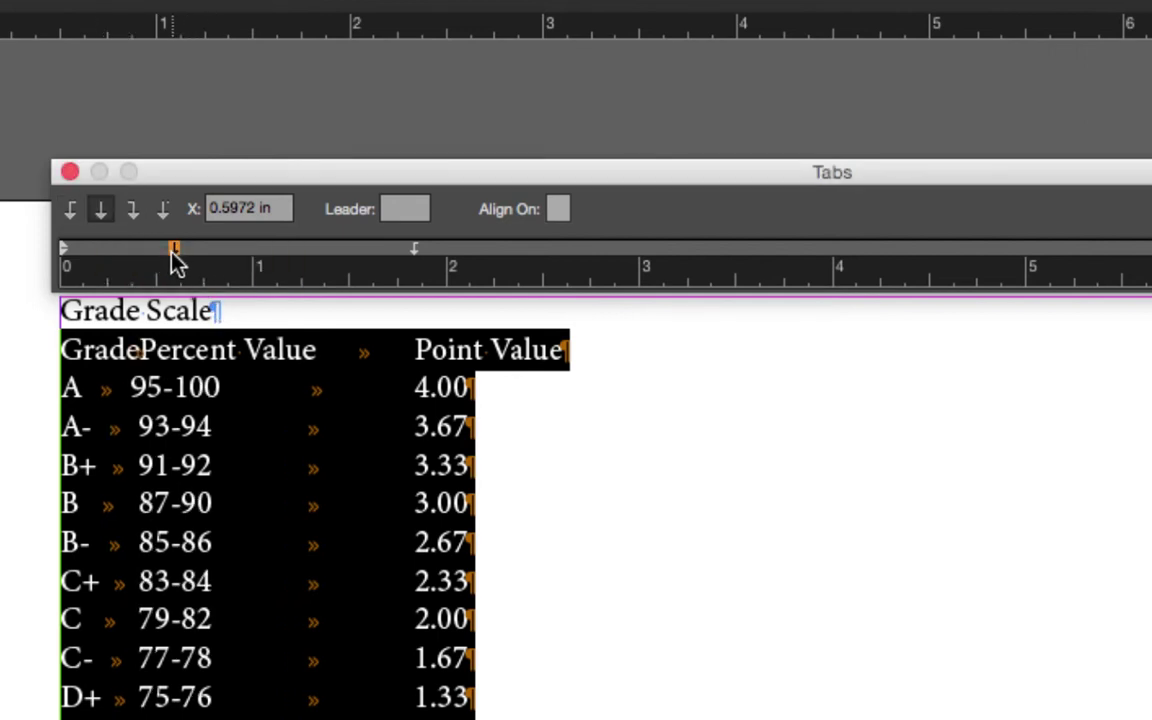
pyautogui.moveTo(176, 258); pyautogui.dragTo(231, 257)
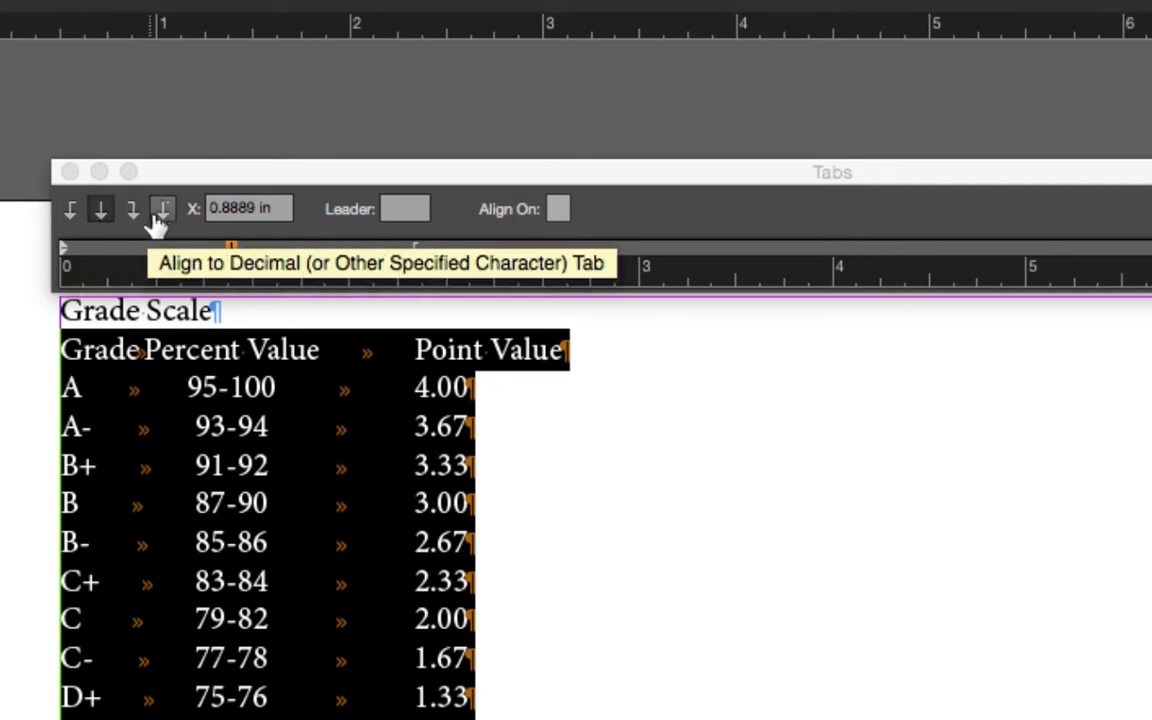
pyautogui.click(100, 212)
pyautogui.moveTo(231, 258); pyautogui.dragTo(273, 257)
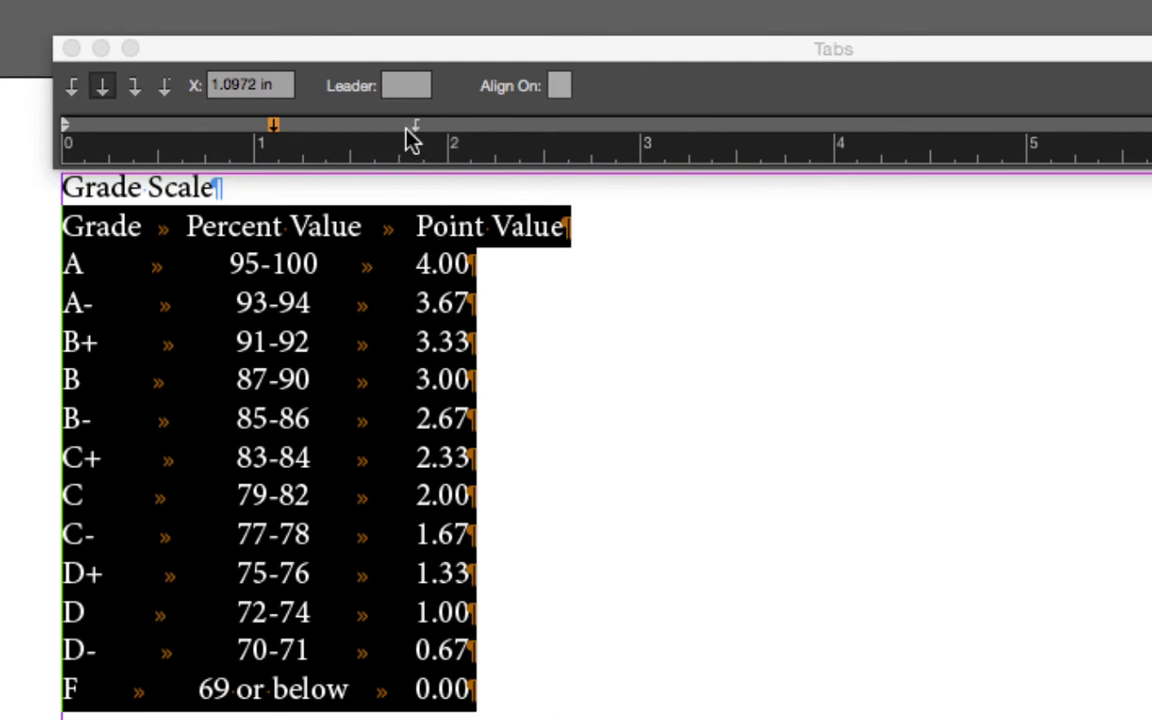
# Add a decimal tab stop at 1.8333 in for the Point Value numbers, undoing a trial move.
pyautogui.click(415, 131)
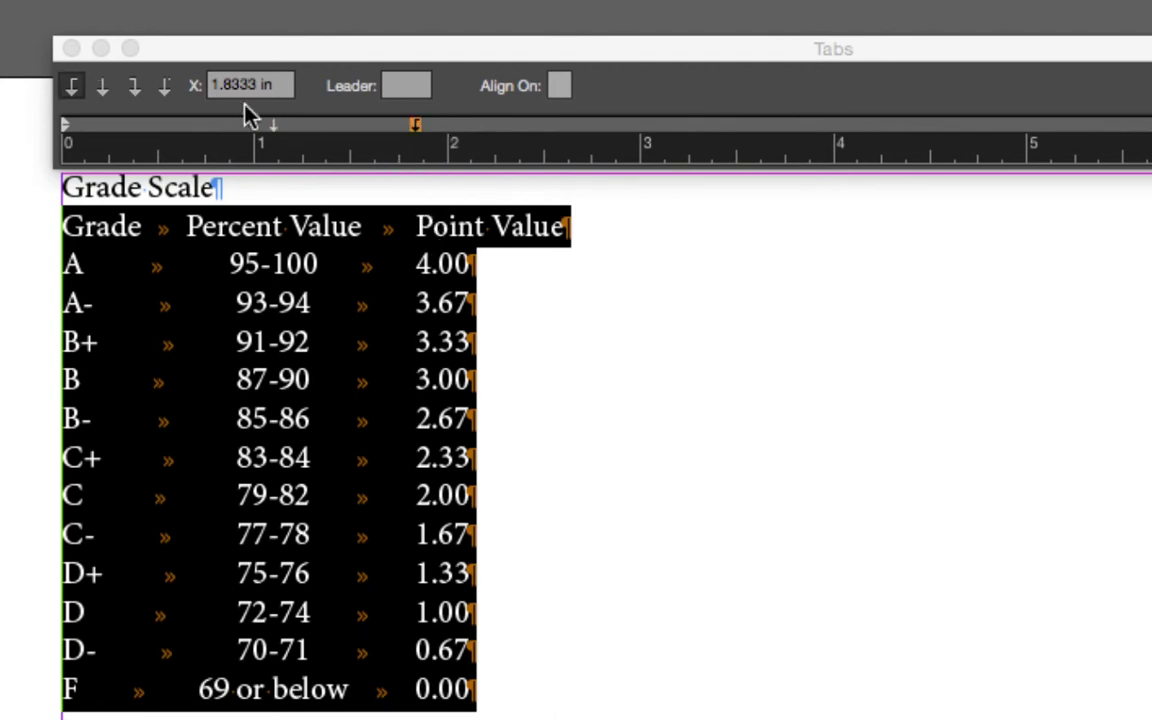
pyautogui.click(166, 90)
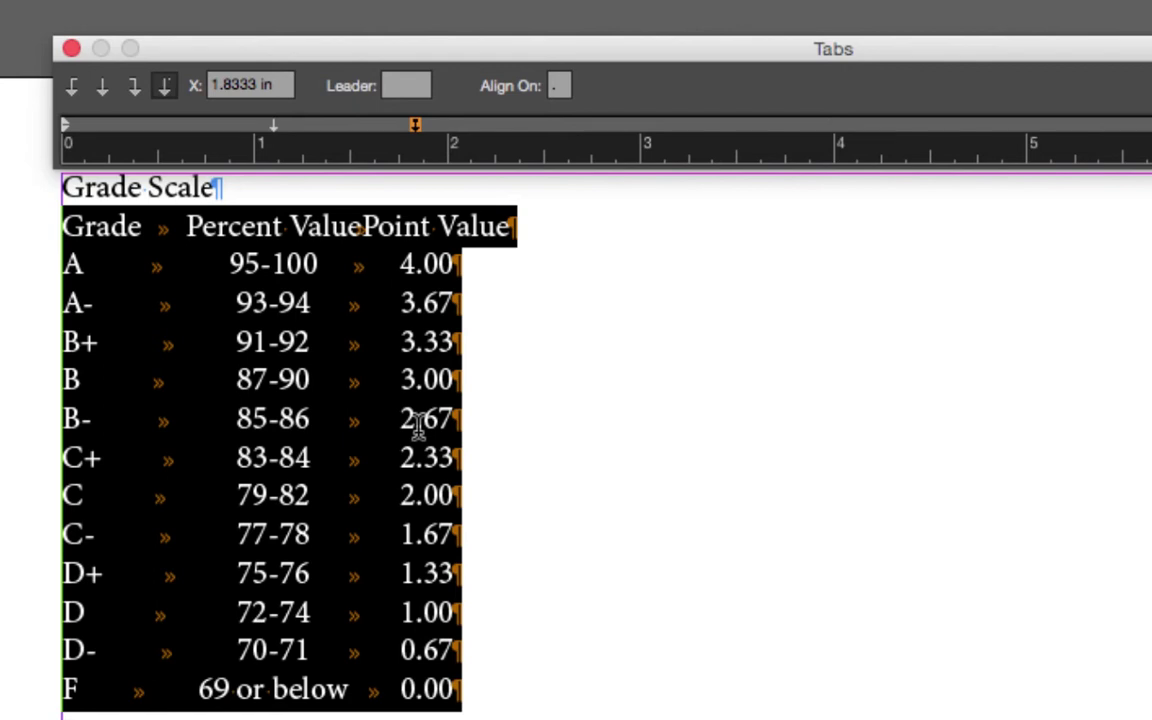
pyautogui.click(412, 128)
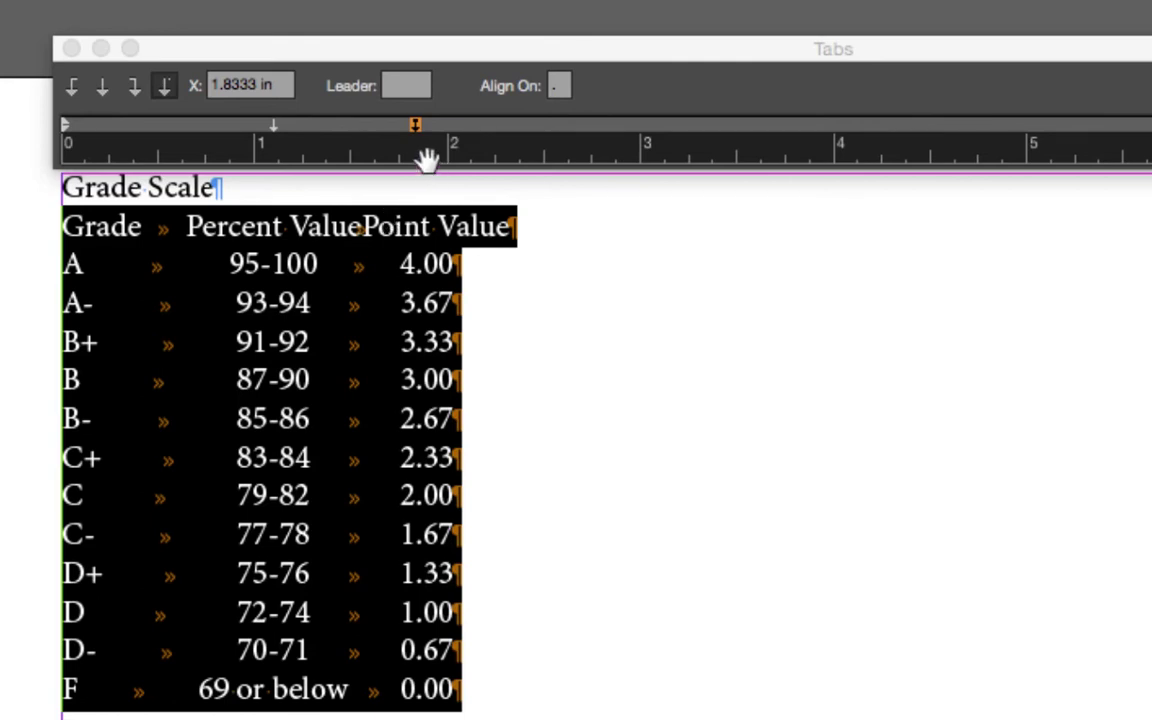
pyautogui.moveTo(415, 126); pyautogui.dragTo(455, 127)
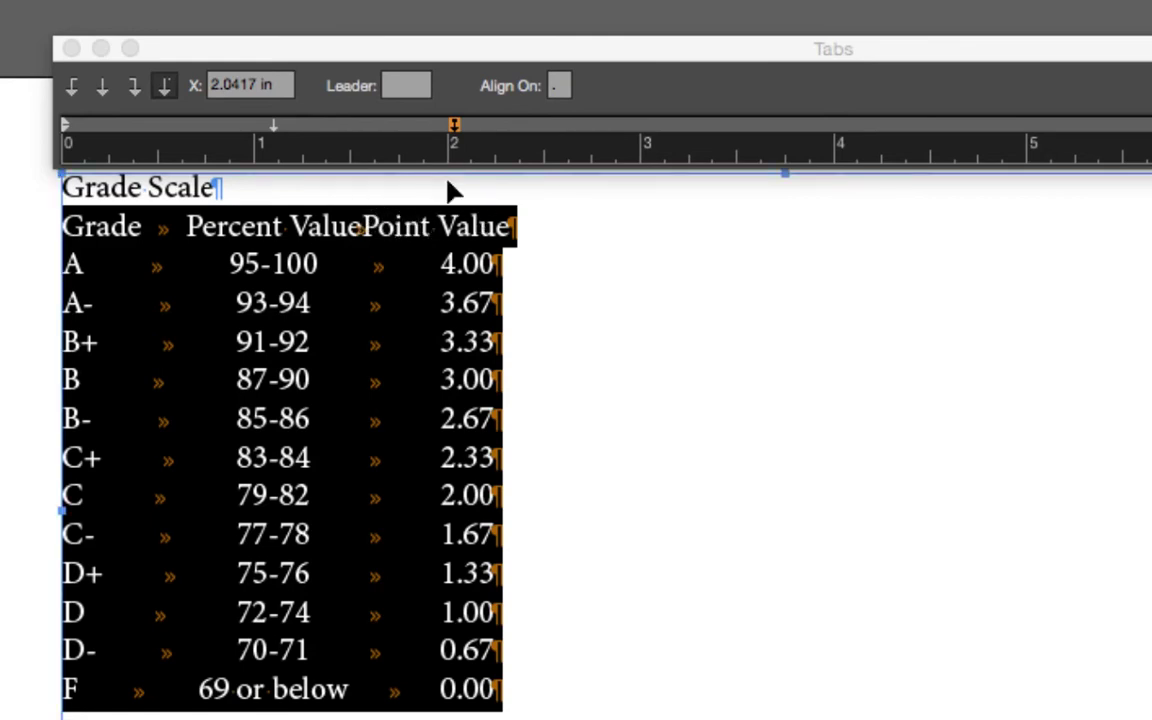
pyautogui.press('super+z')
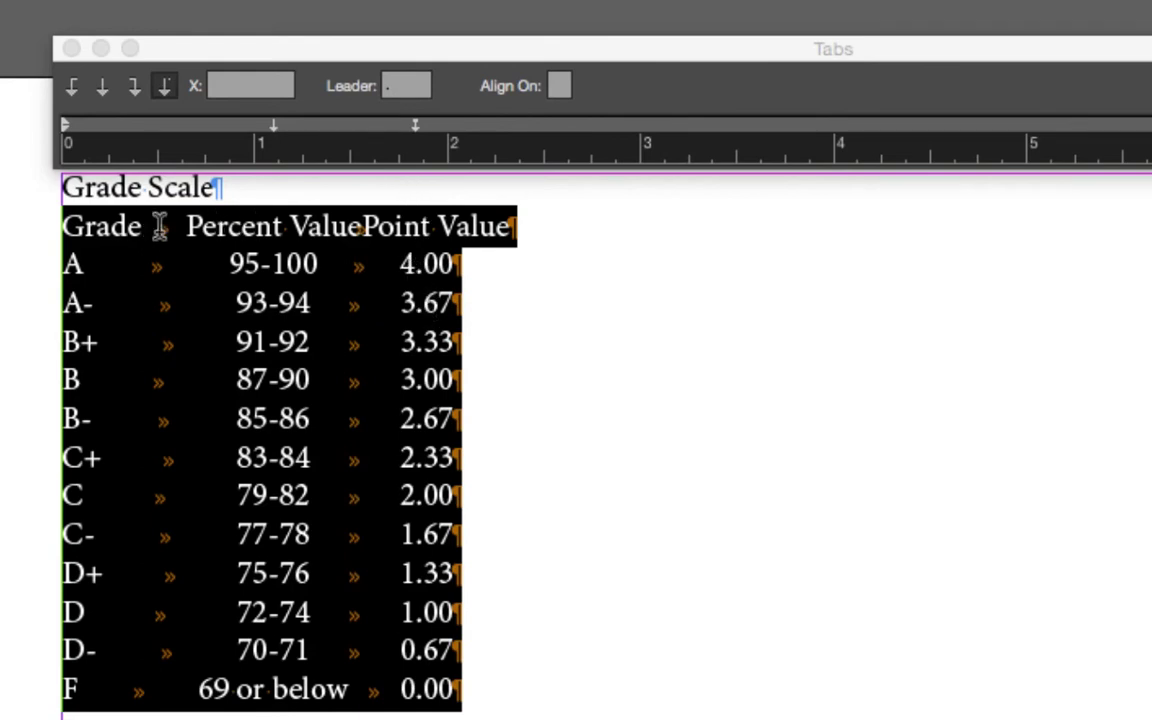
# Switch the header row's tab stop from decimal to left-justified.
pyautogui.click(72, 226)
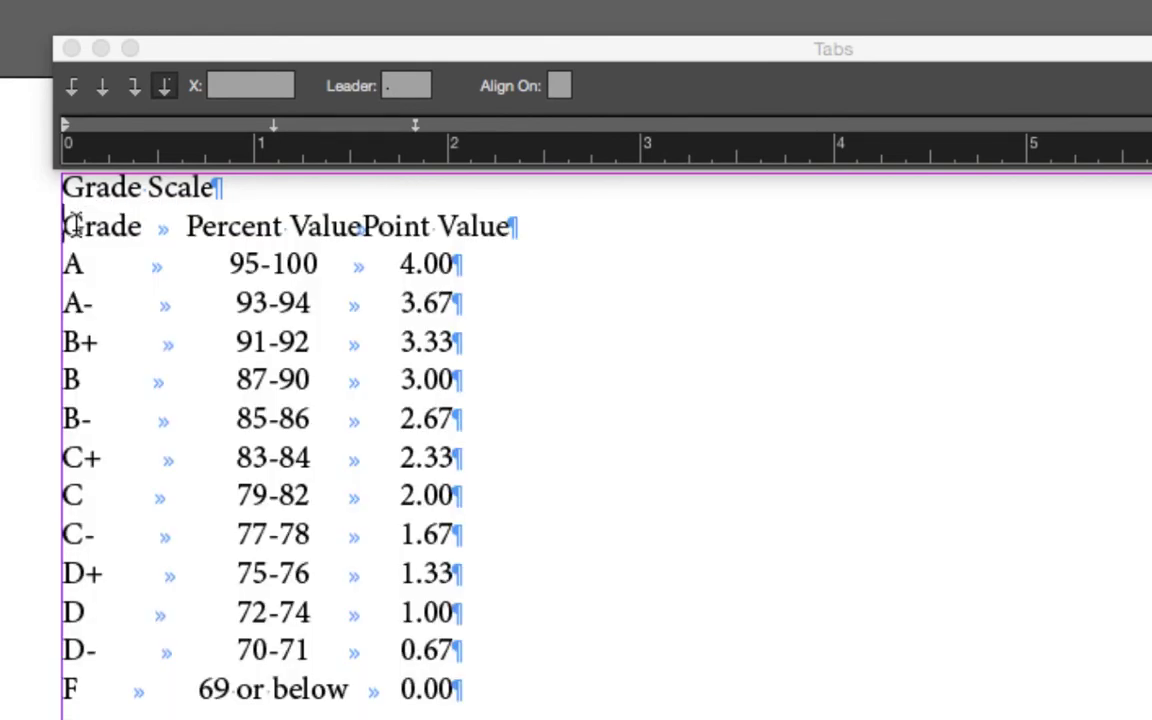
pyautogui.moveTo(72, 226); pyautogui.dragTo(558, 224)
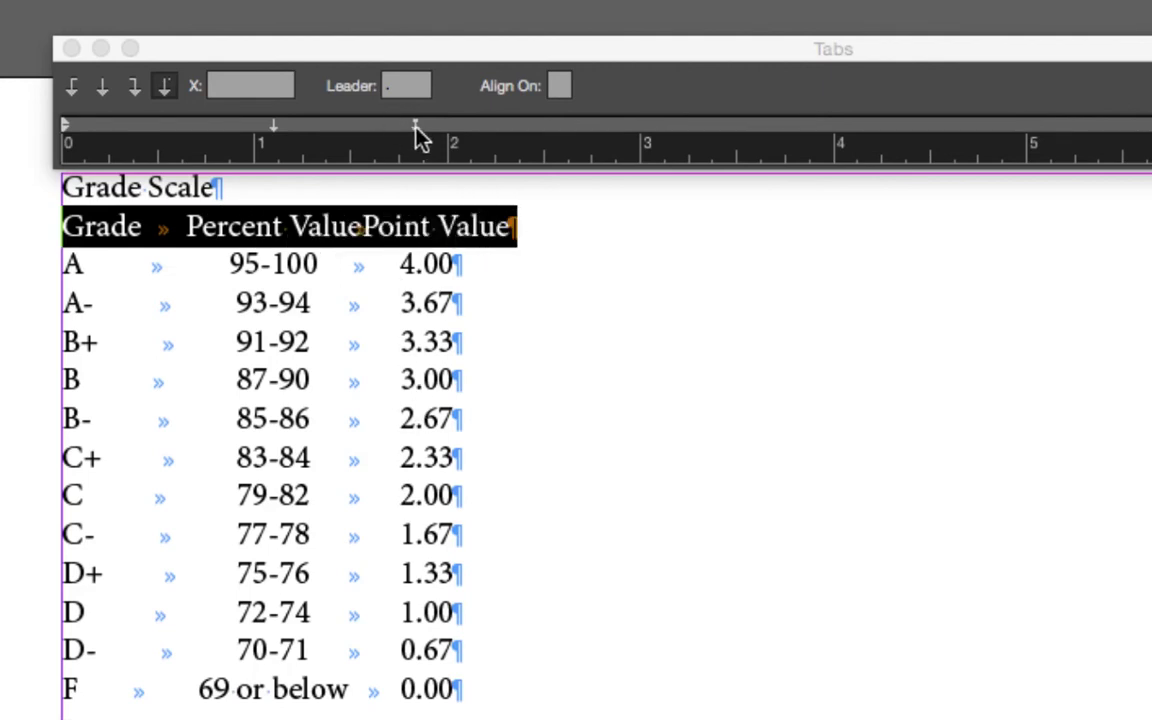
pyautogui.click(415, 126)
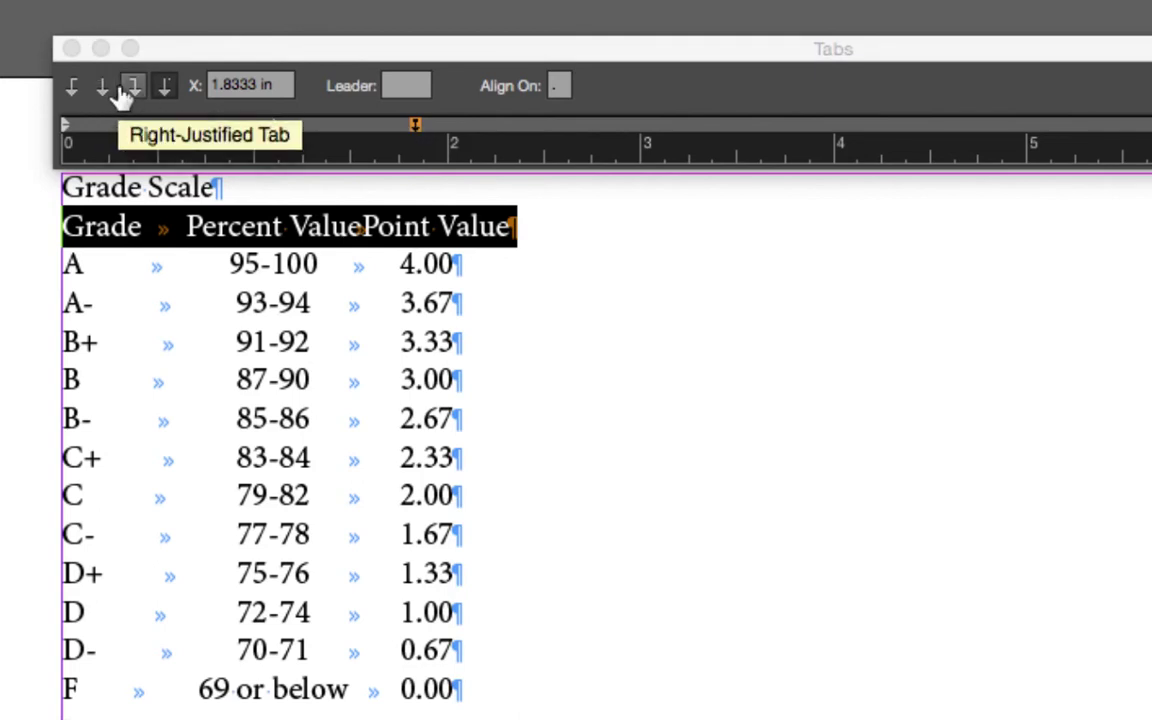
pyautogui.click(74, 88)
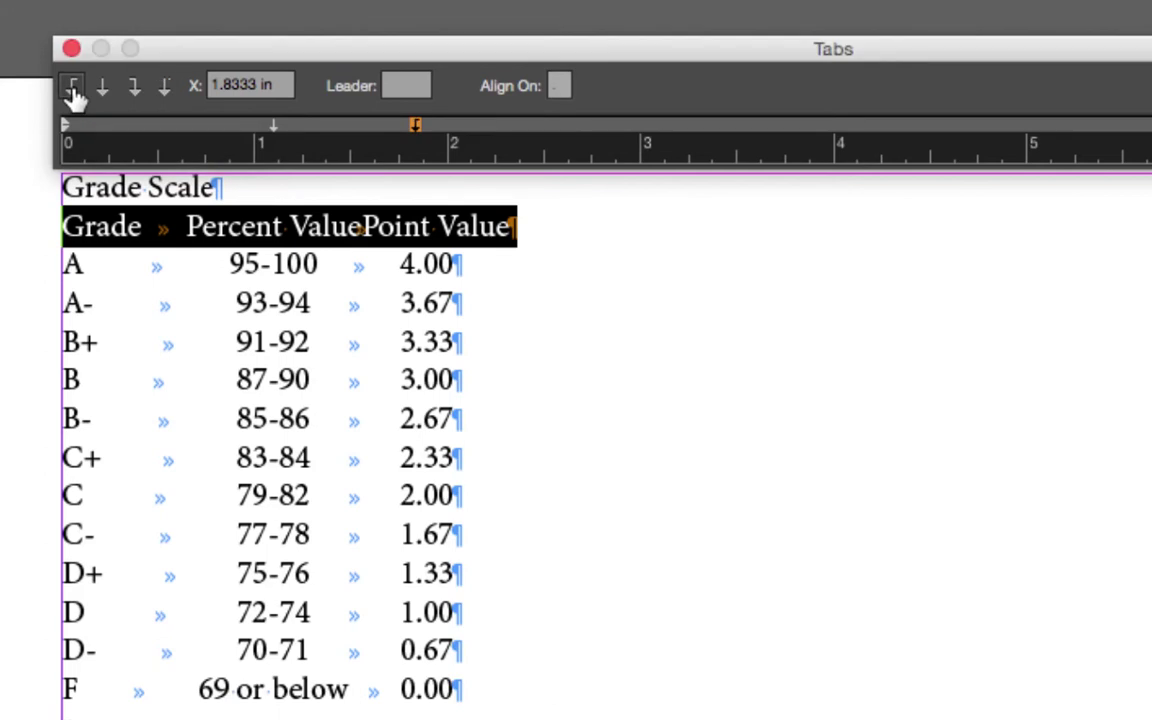
pyautogui.moveTo(420, 128); pyautogui.dragTo(400, 128)
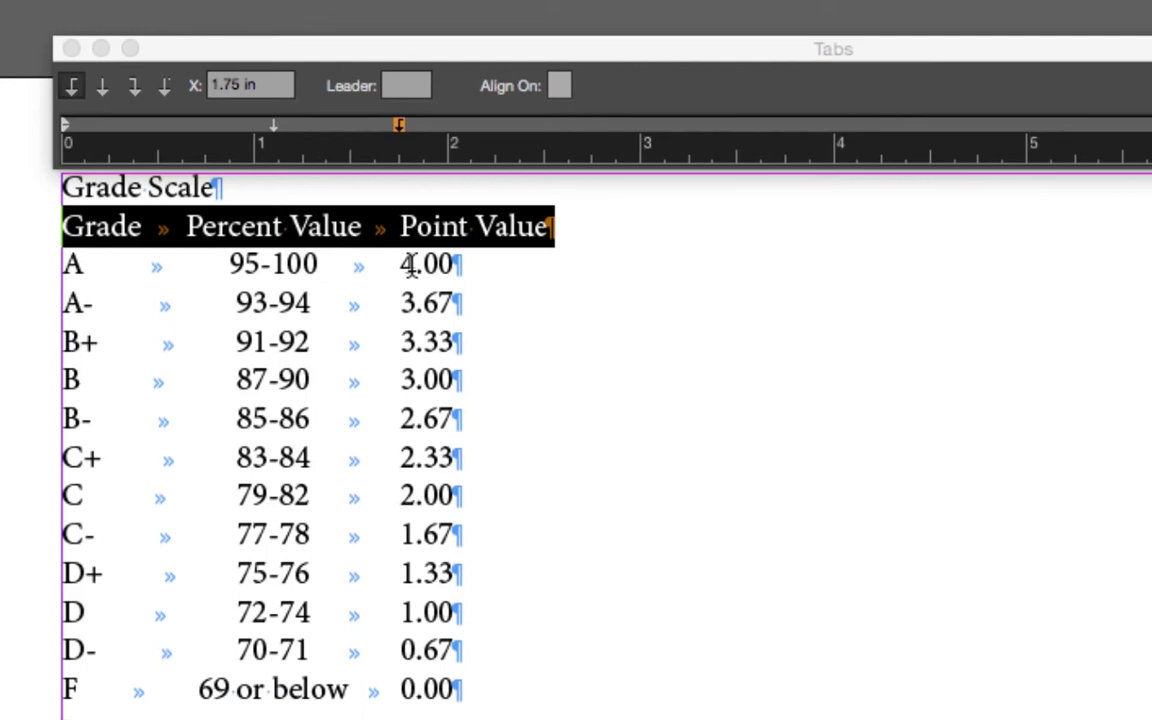
# Change the A row's point value from 4.00 to 10.00.
pyautogui.click(410, 264)
pyautogui.hotkey('shift', 'Left')
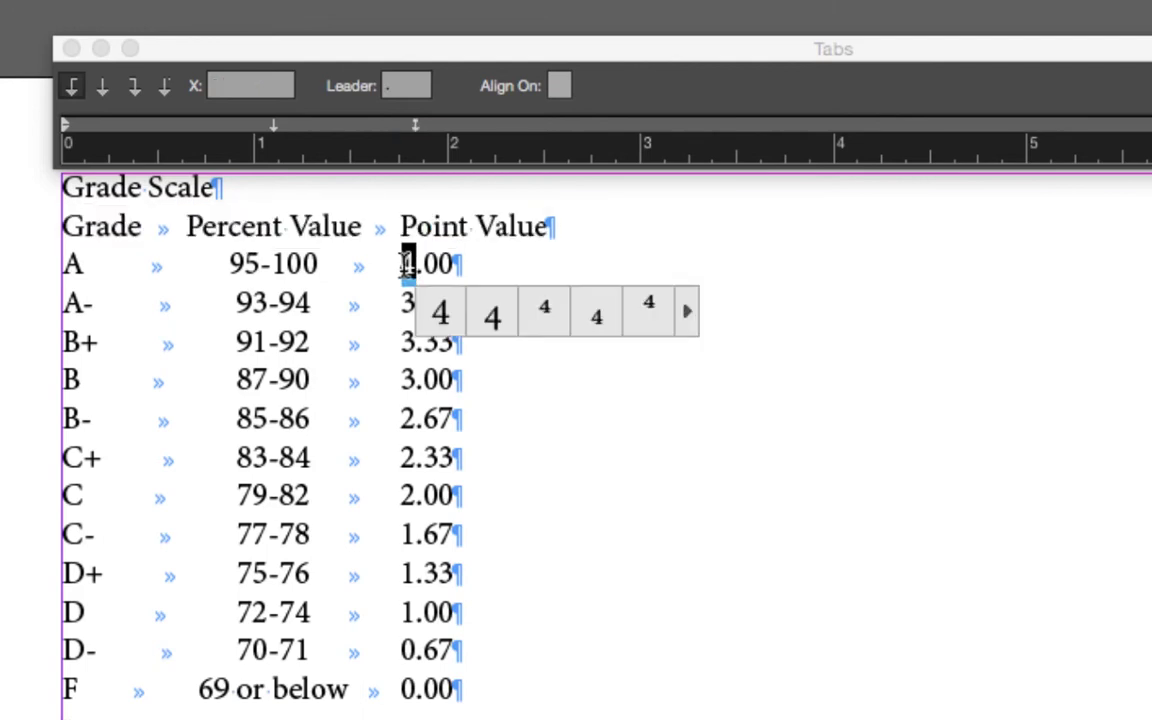
pyautogui.write('10')
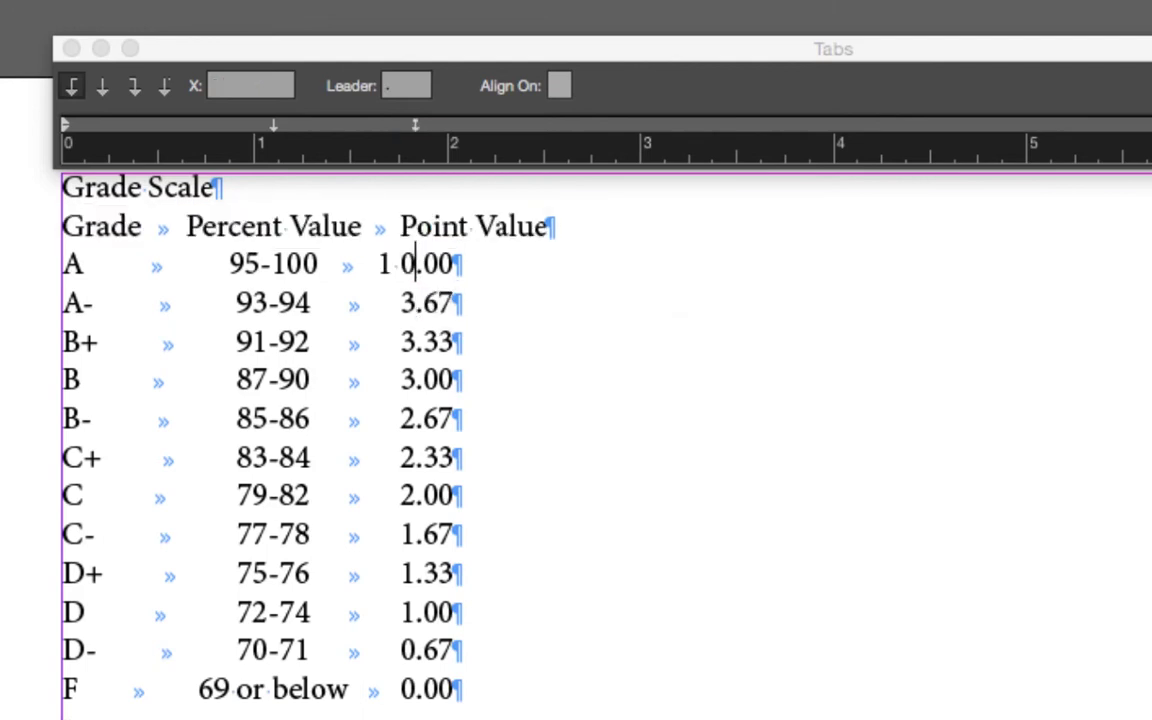
pyautogui.click(401, 264)
pyautogui.press('BackSpace')
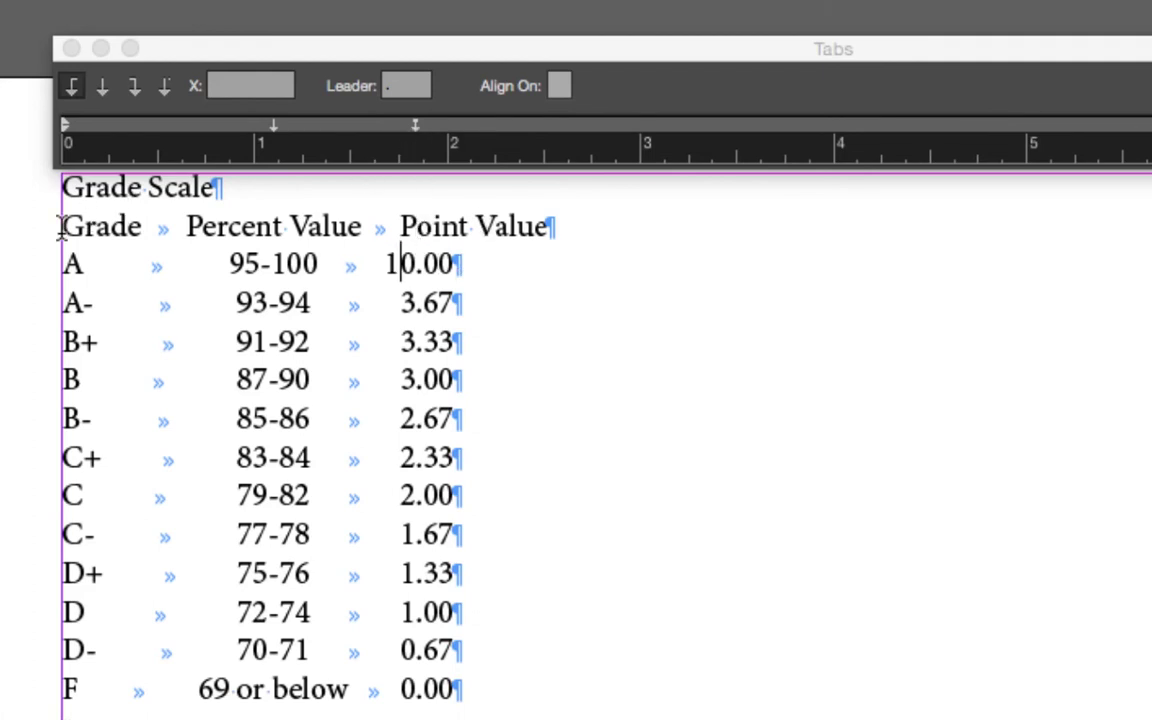
# Move the header row's left tab stop to about 1.68 in above the point values.
pyautogui.moveTo(62, 226); pyautogui.dragTo(625, 216)
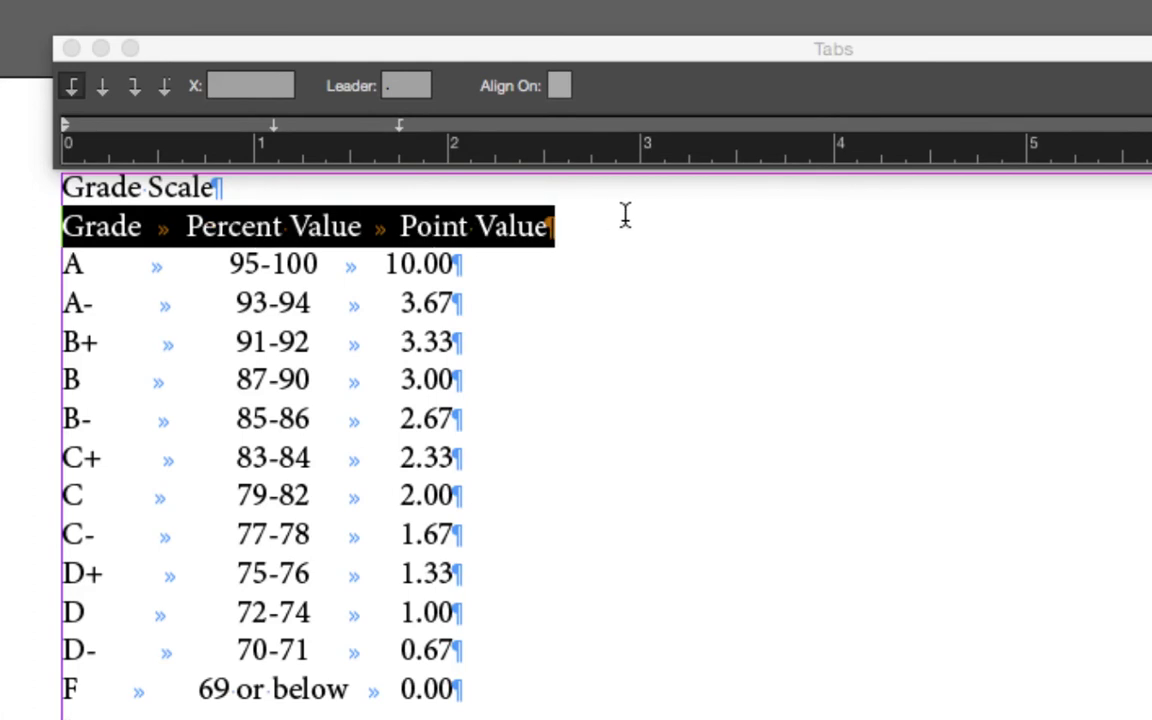
pyautogui.click(400, 127)
pyautogui.moveTo(400, 128); pyautogui.dragTo(387, 128)
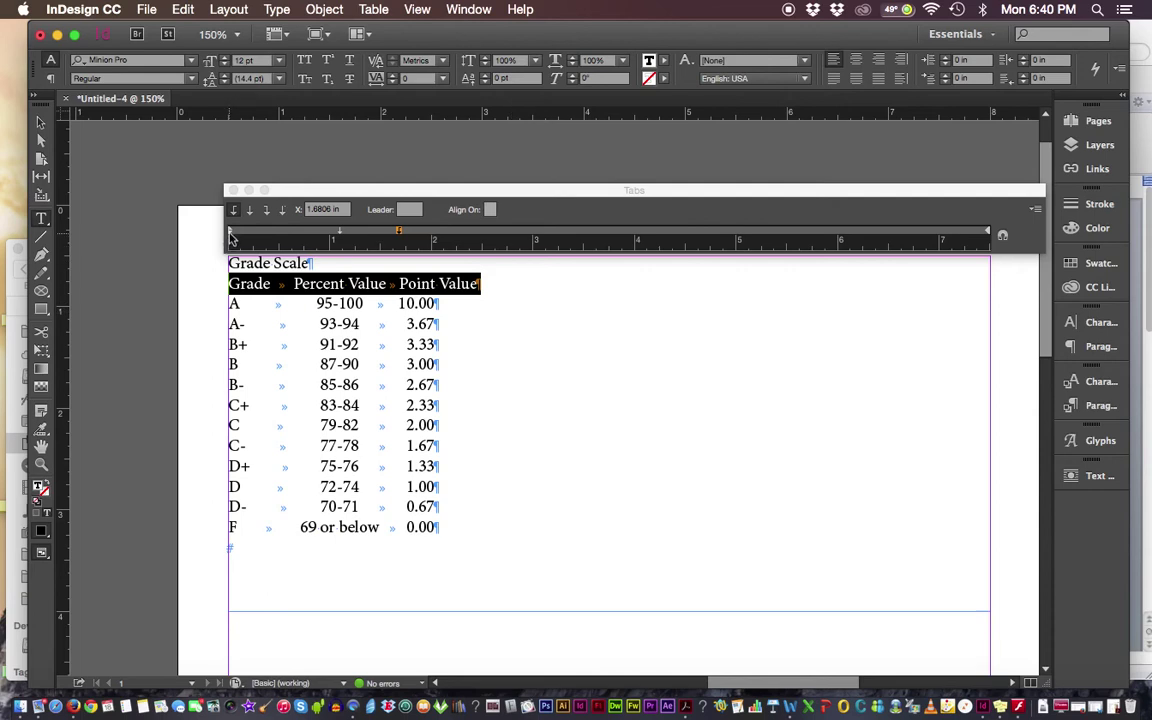
pyautogui.click(231, 235)
pyautogui.moveTo(231, 235); pyautogui.dragTo(265, 238)
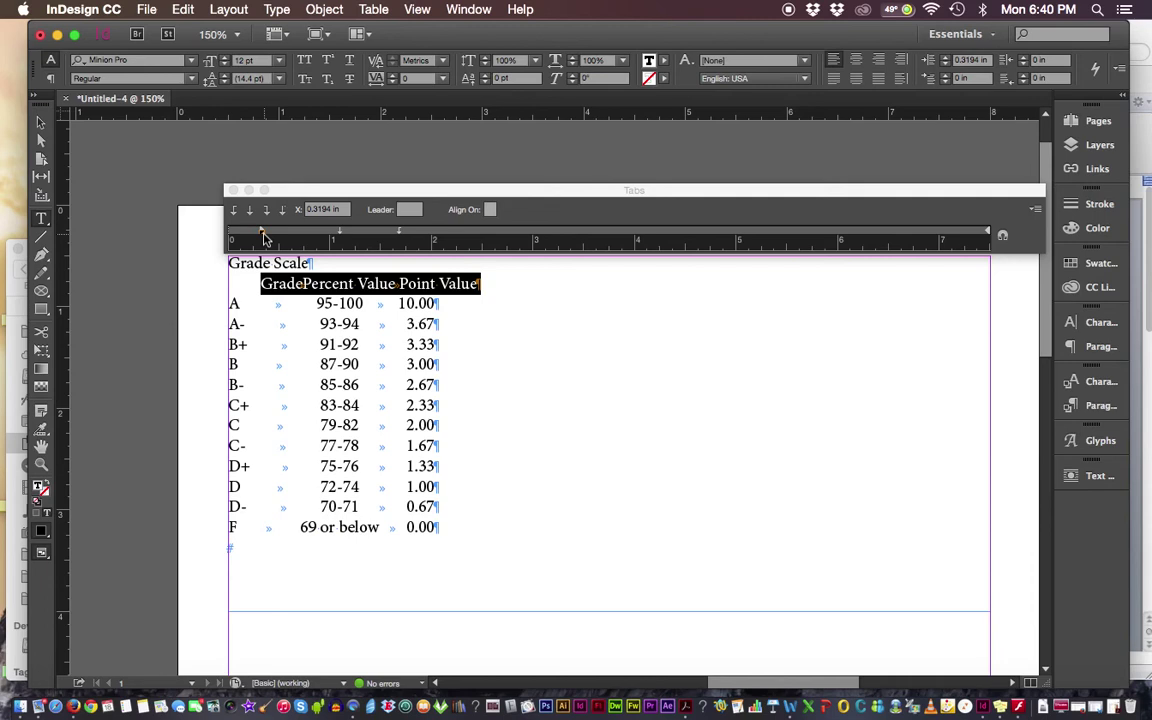
pyautogui.press('super+z')
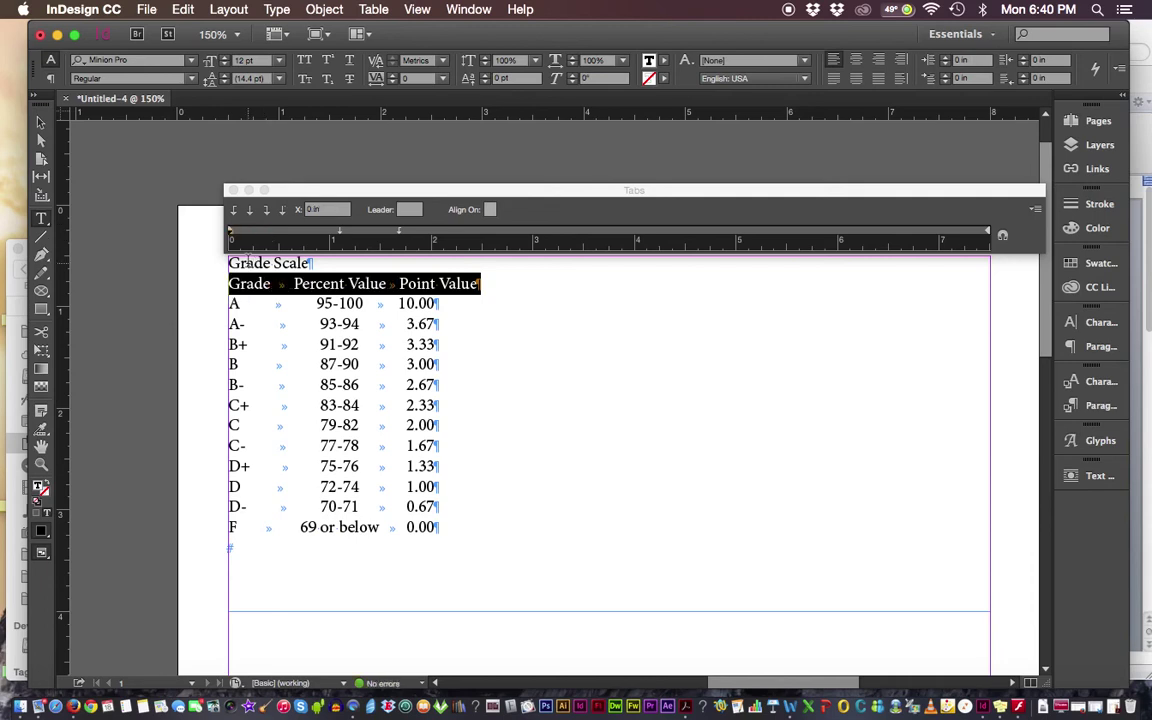
pyautogui.click(988, 232)
pyautogui.moveTo(988, 232)
pyautogui.mouseDown()
pyautogui.moveTo(442, 232)
pyautogui.moveTo(467, 242)
pyautogui.mouseUp()
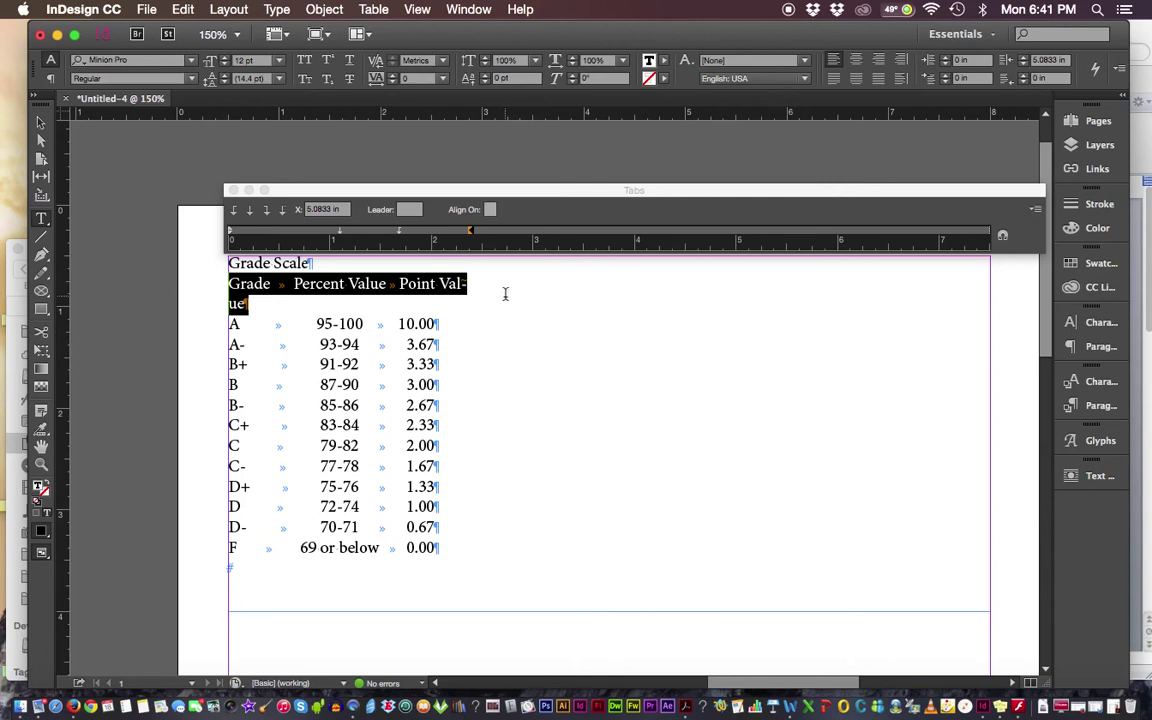
pyautogui.moveTo(470, 231); pyautogui.dragTo(987, 231)
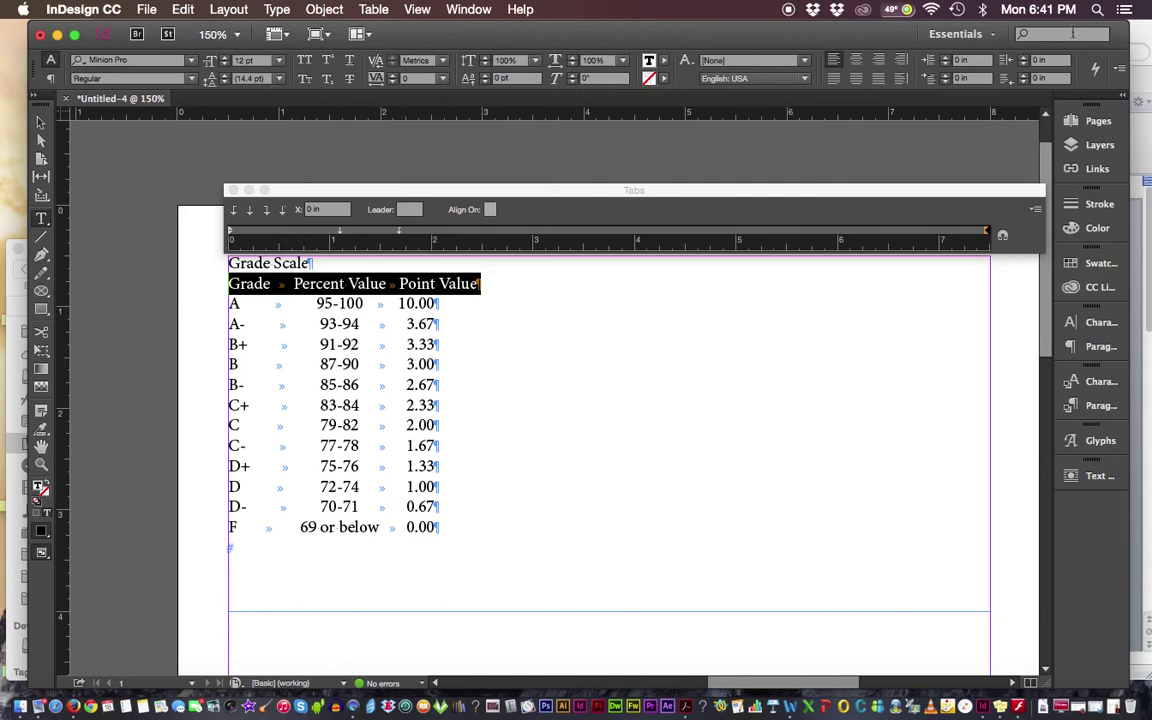
# Minimize the Word grade-scale document and bring the 05 Artwork and Resources Finder window forward.
pyautogui.press('super+Tab')
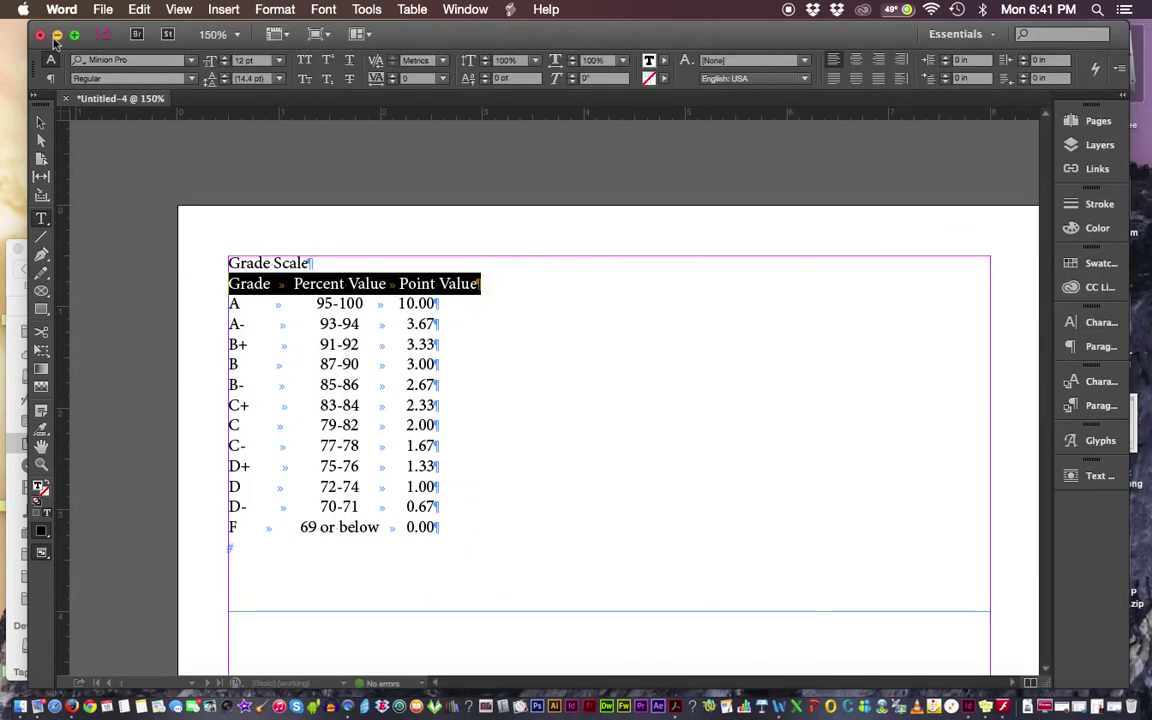
pyautogui.click(57, 35)
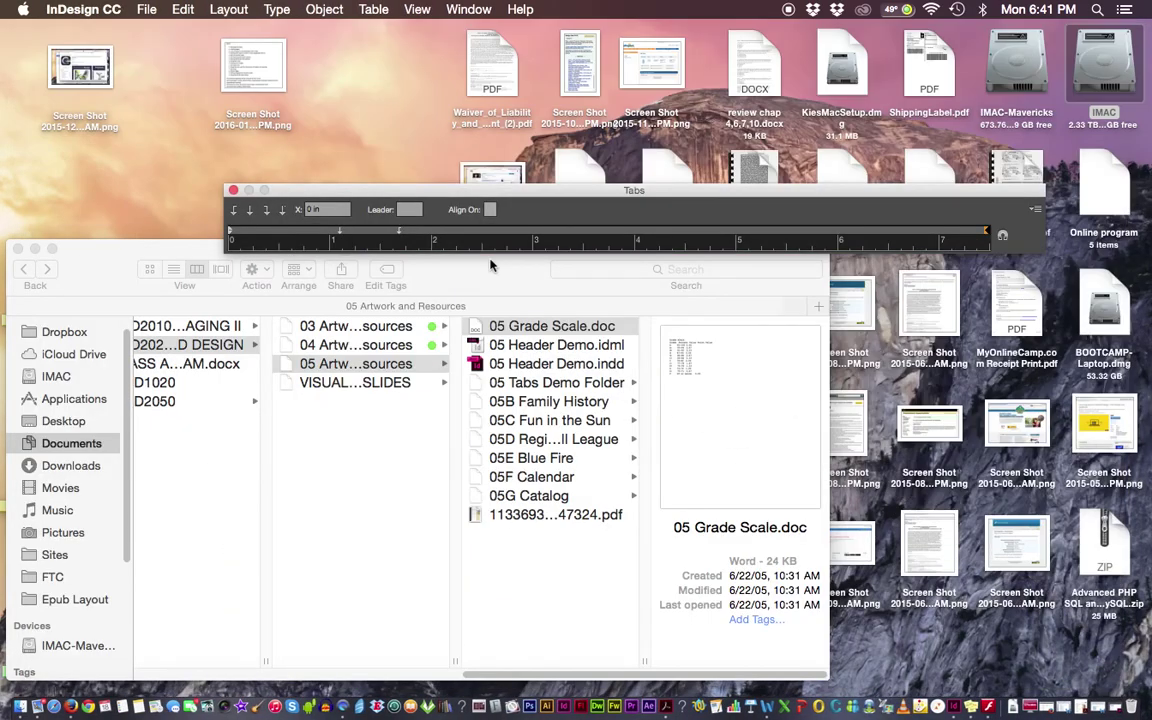
pyautogui.click(491, 265)
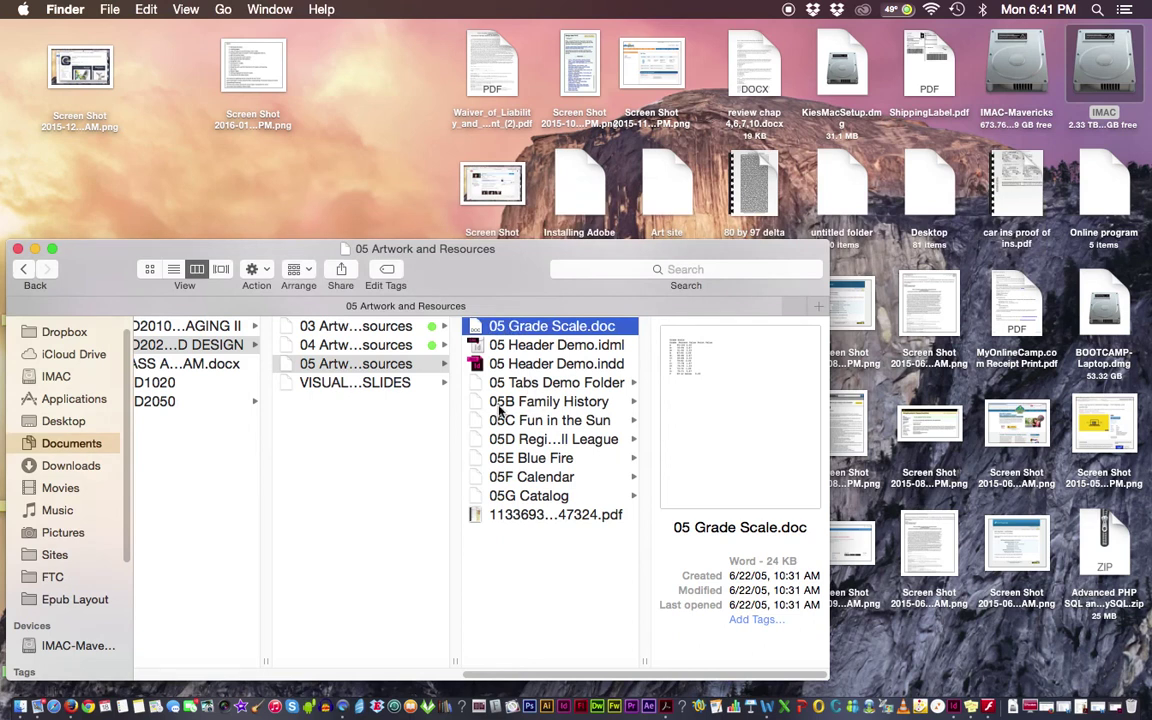